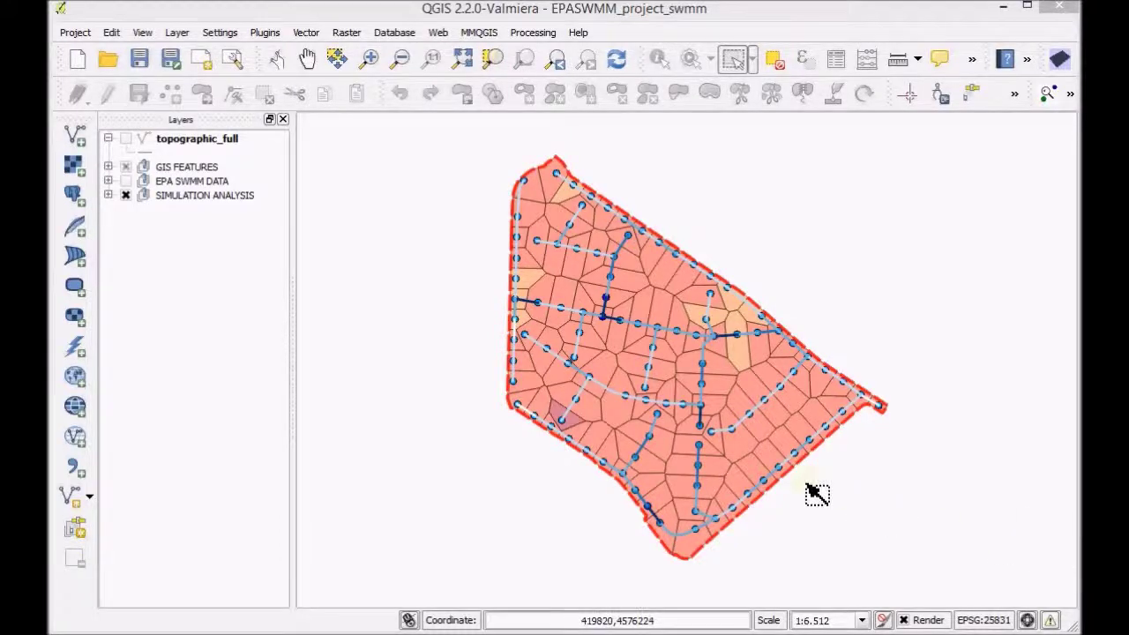
Turn on topographic_full and hide every SIMULATION ANALYSIS layer except Arc flow, Node inflow and Subcatchment runoff
left_click(125, 138)
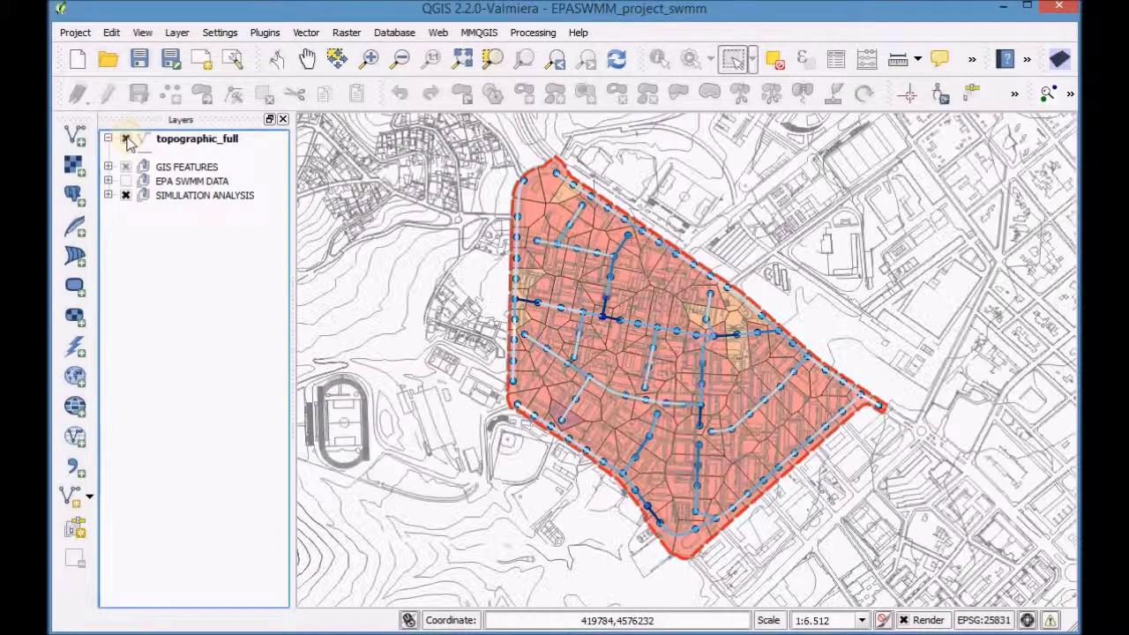
left_click(108, 195)
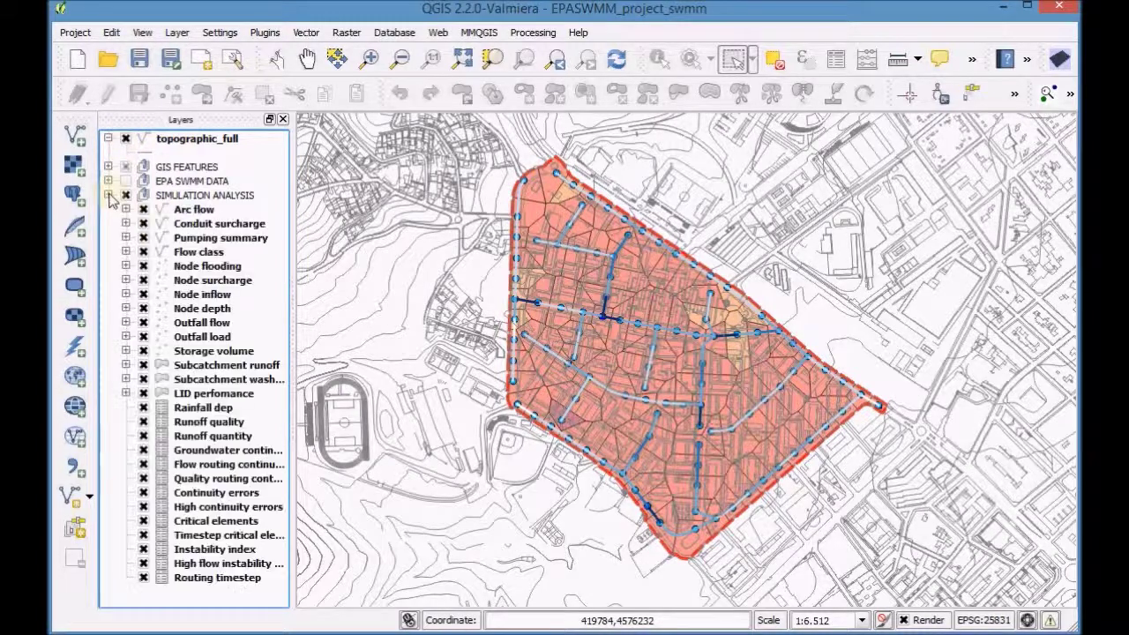
left_click(144, 237)
left_click(144, 251)
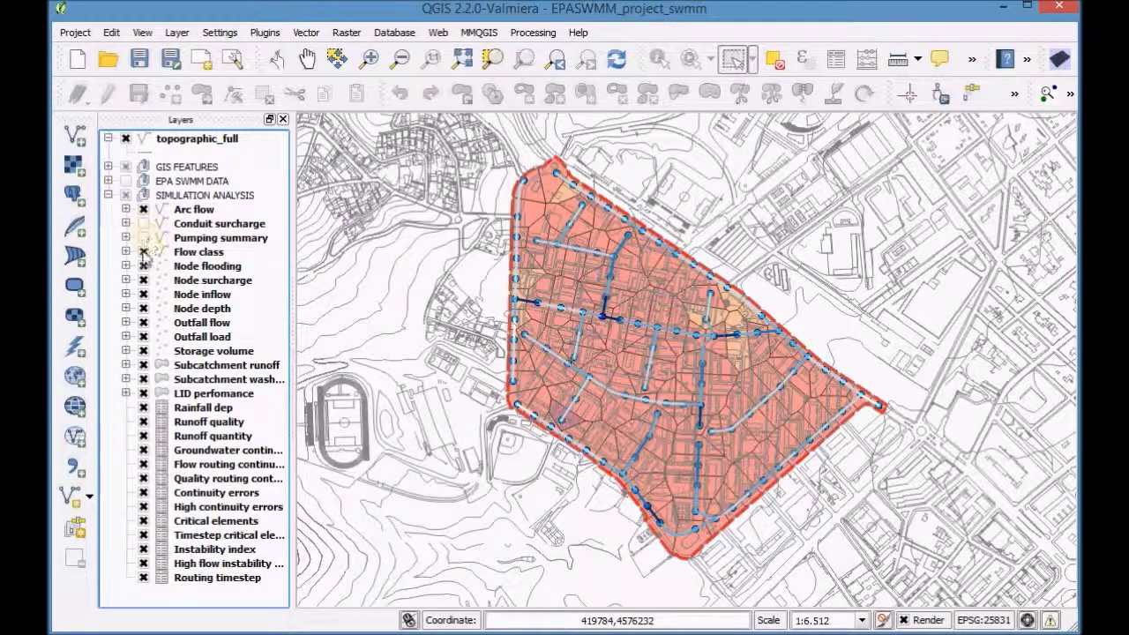
left_click(145, 252)
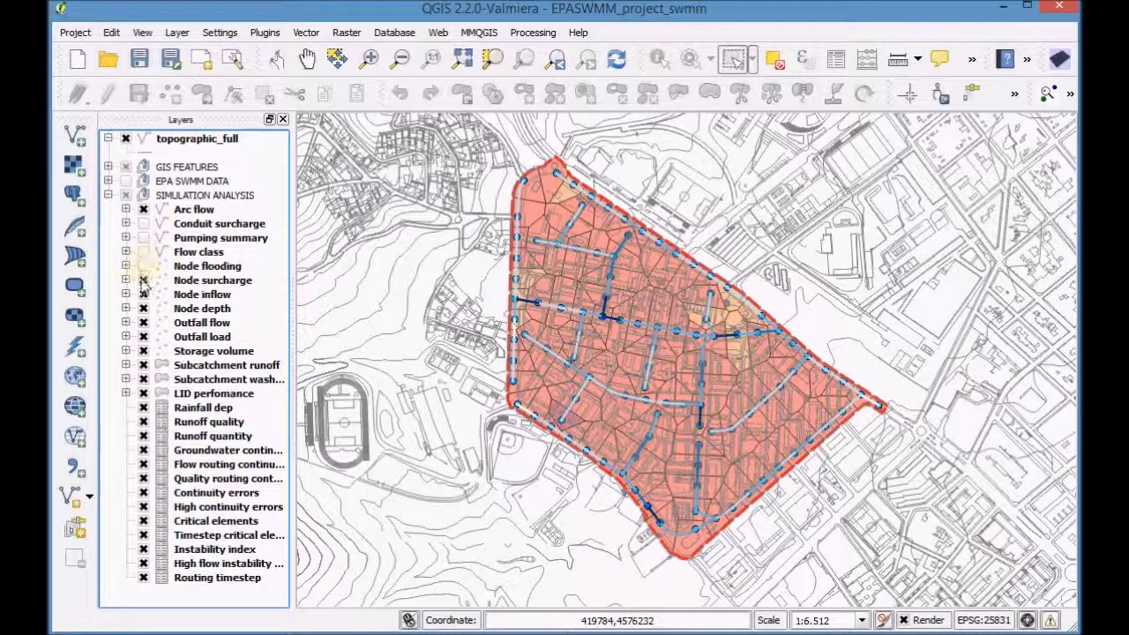
left_click(144, 281)
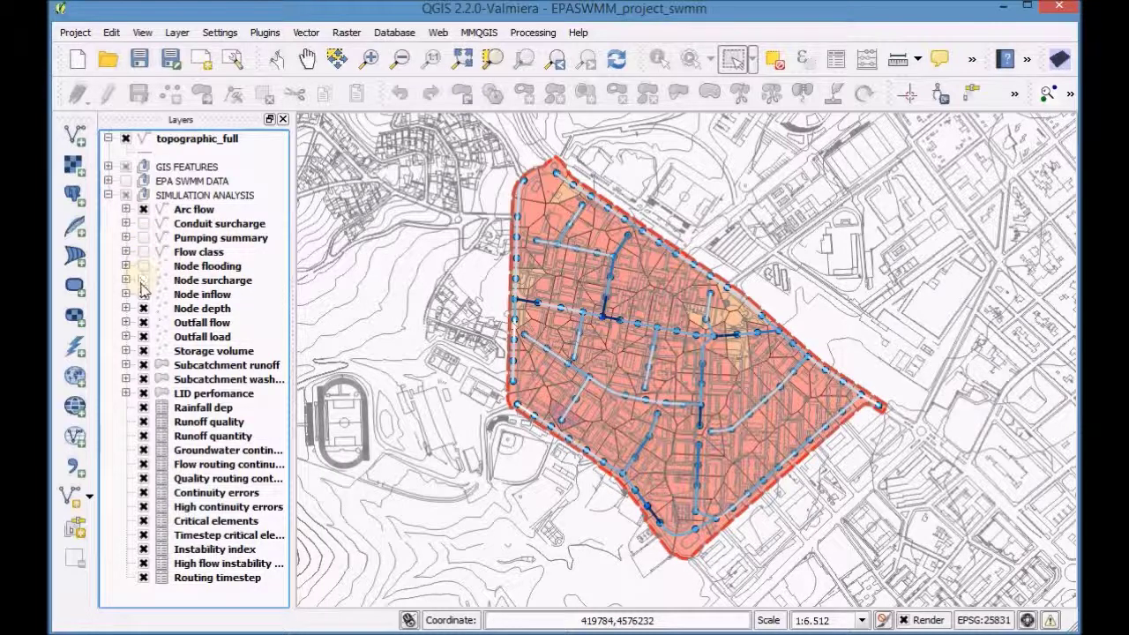
left_click(144, 323)
left_click(144, 337)
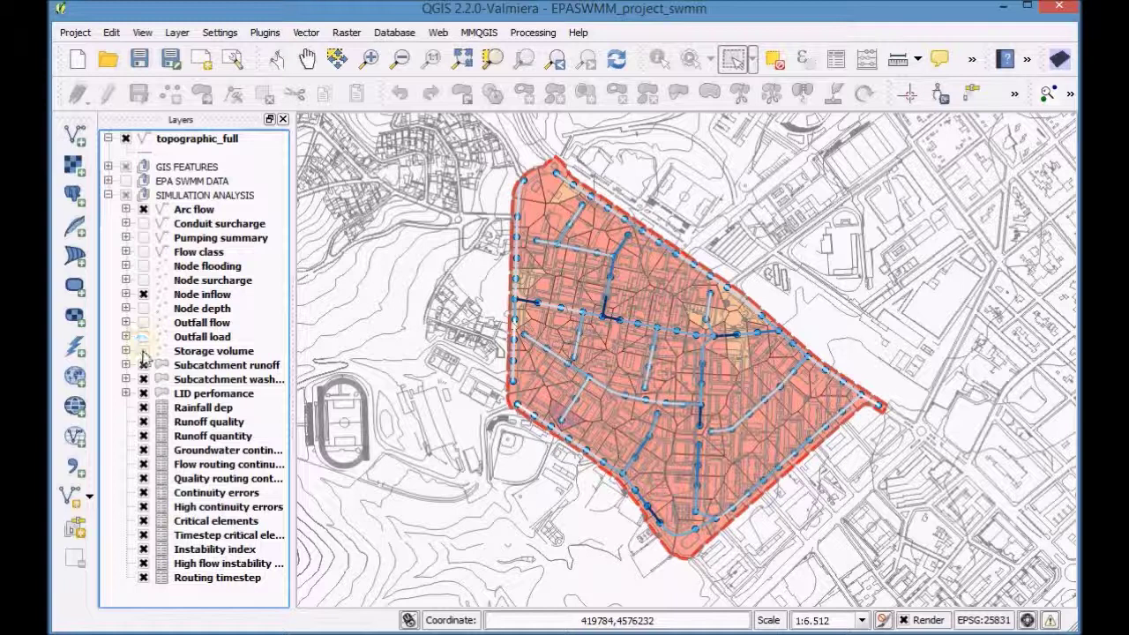
left_click(141, 378)
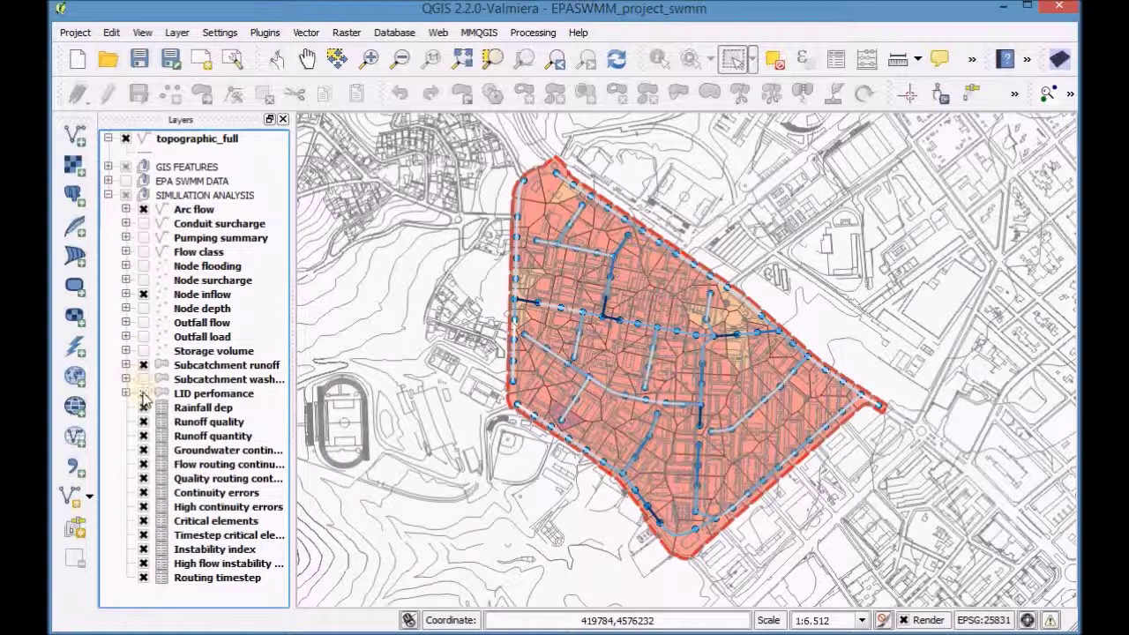
left_click(143, 394)
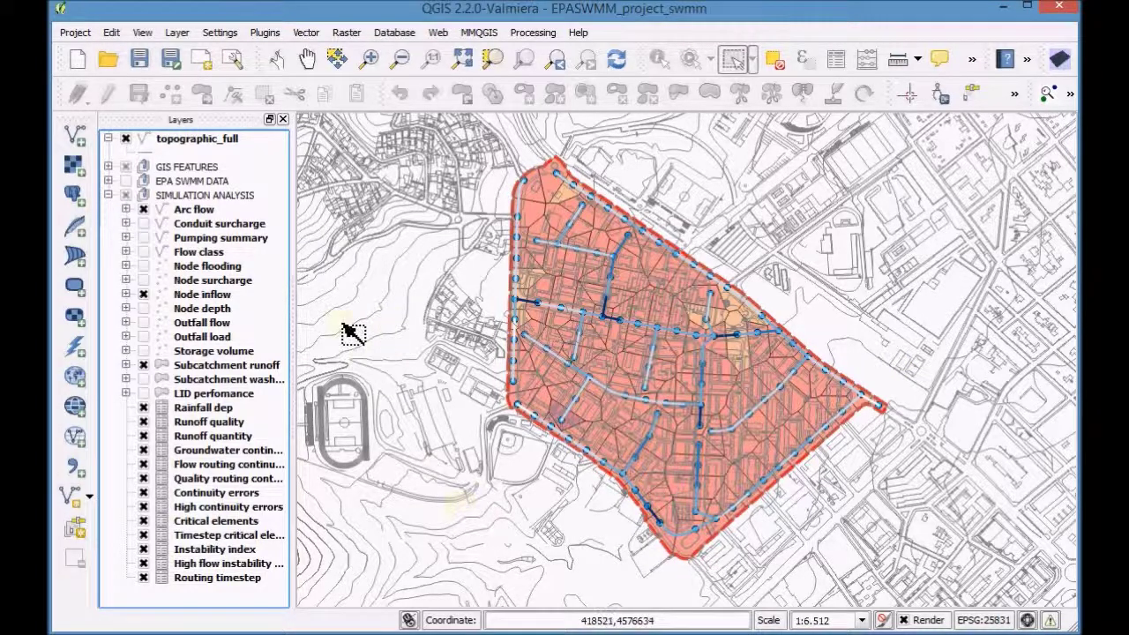
Create a new print composer titled report_map
left_click(213, 67)
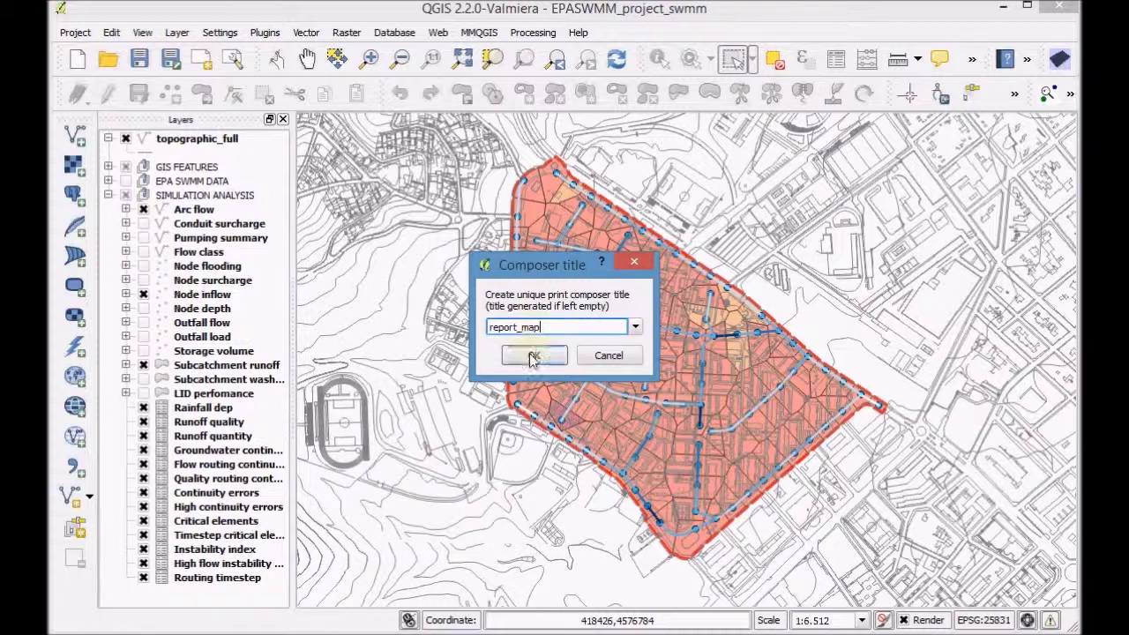
left_click(533, 356)
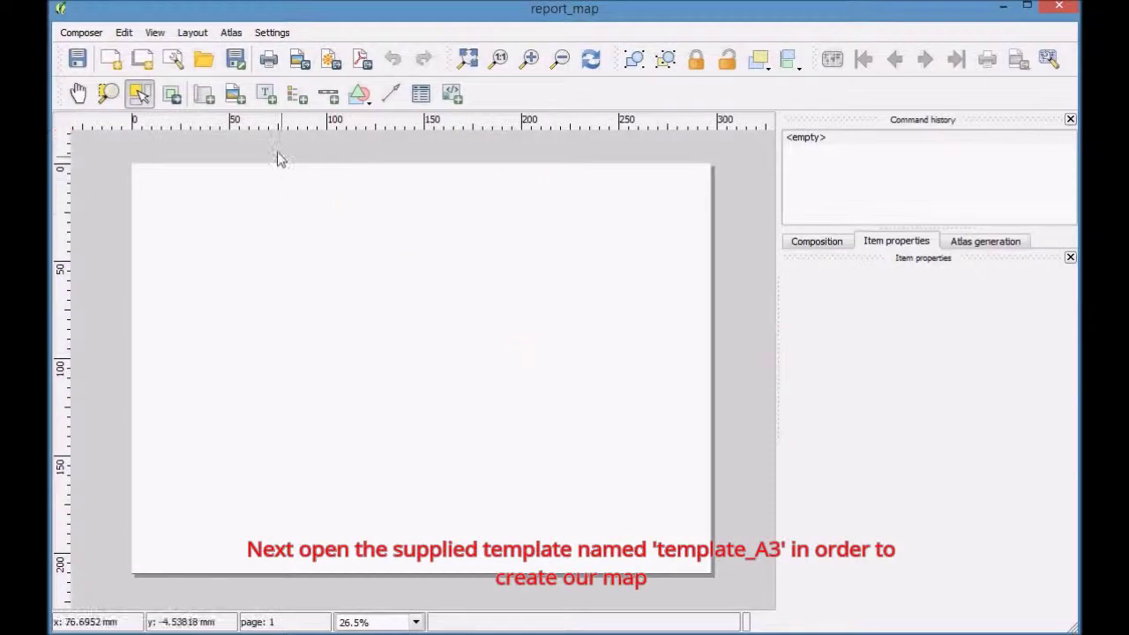
Load template_A3.qpt from the UD-2\Data\UD folder into the composer
left_click(204, 61)
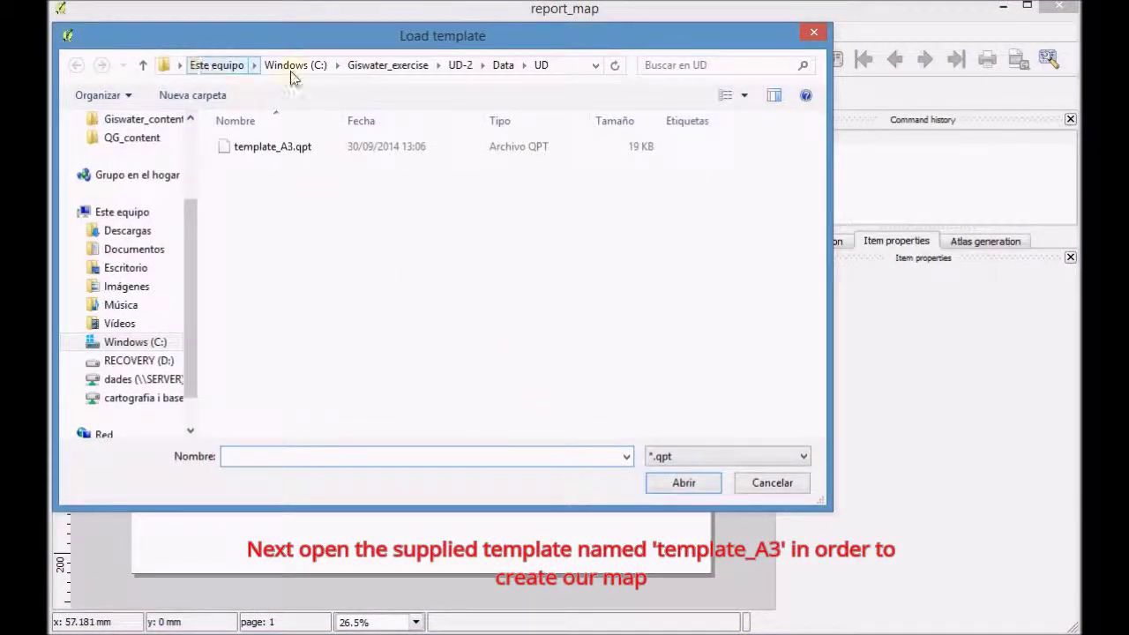
left_click(462, 66)
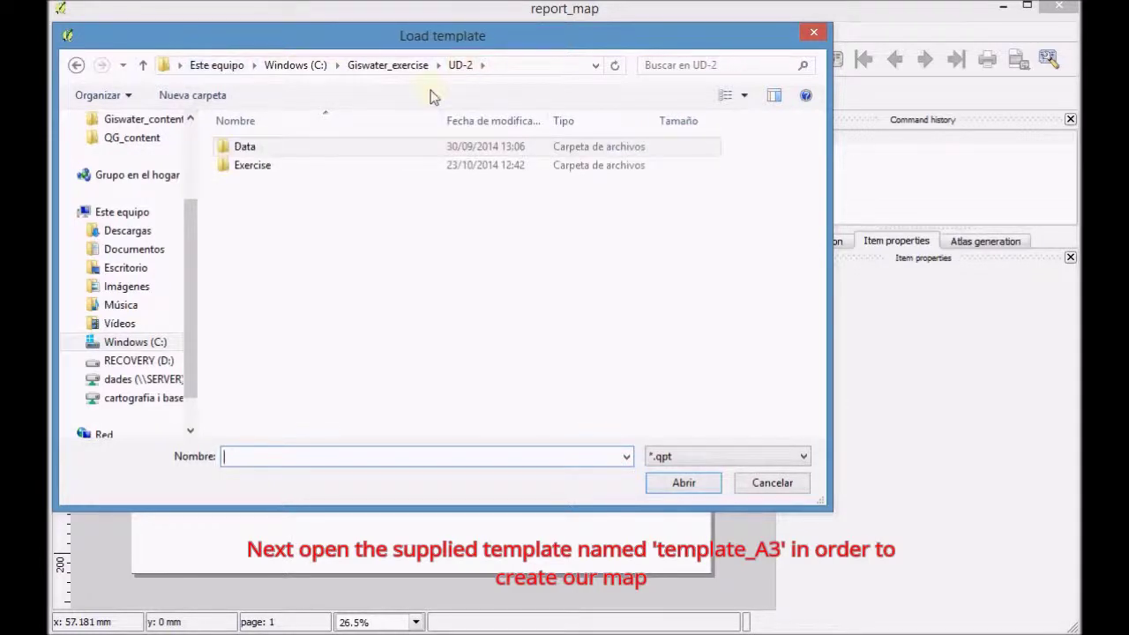
double_click(283, 148)
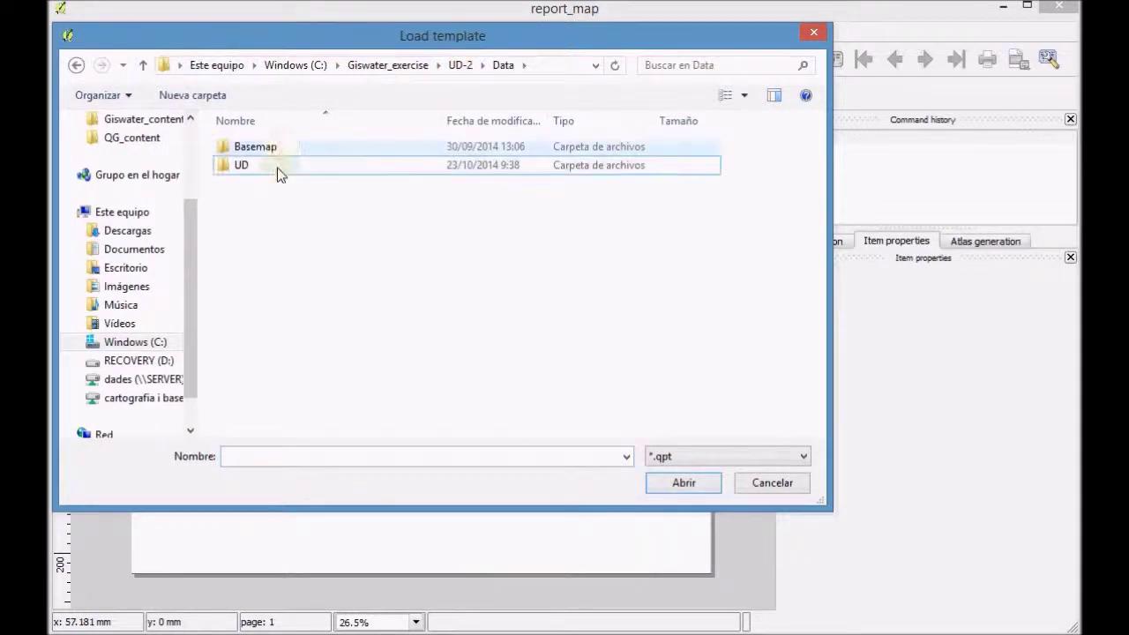
double_click(278, 167)
left_click(271, 152)
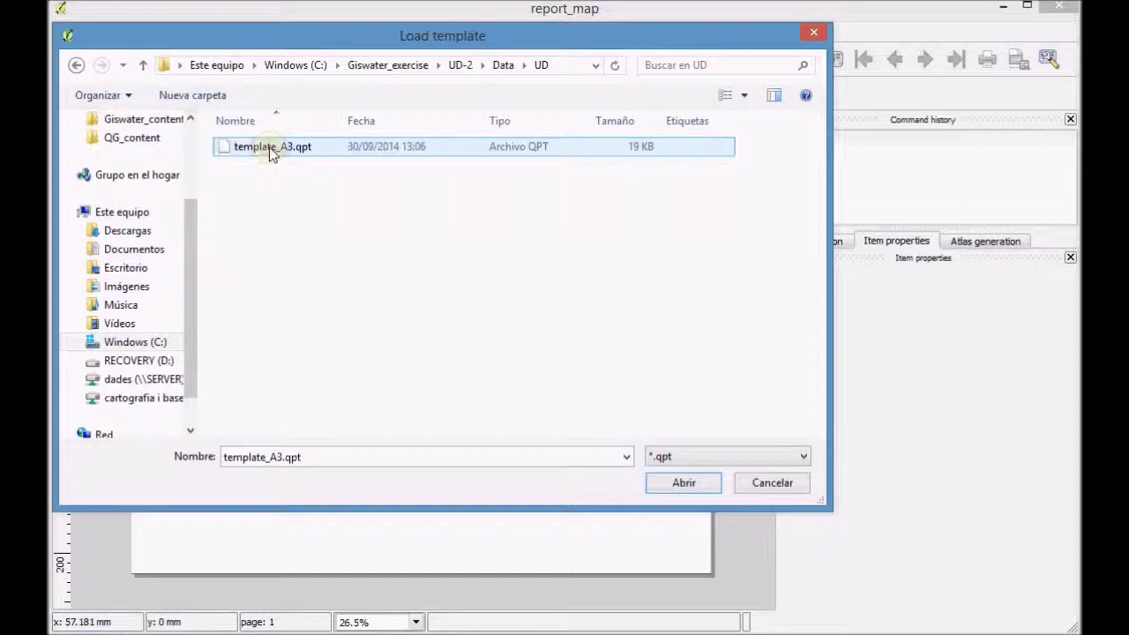
left_click(656, 488)
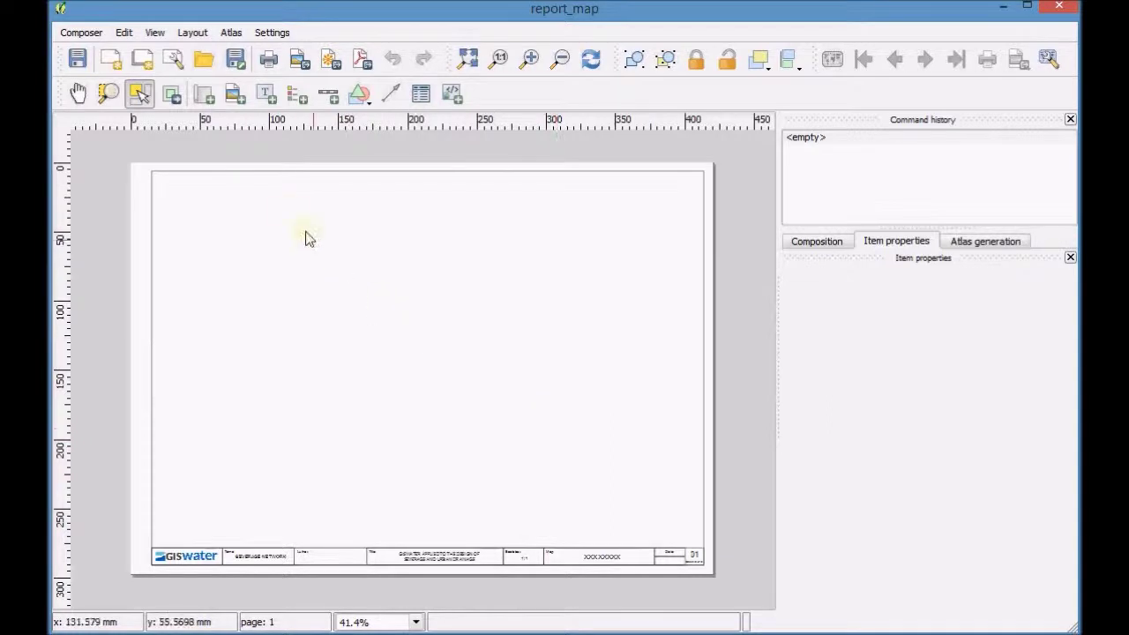
Draw a map item over most of the page, set its scale to 3500, and recentre the network
left_click(200, 96)
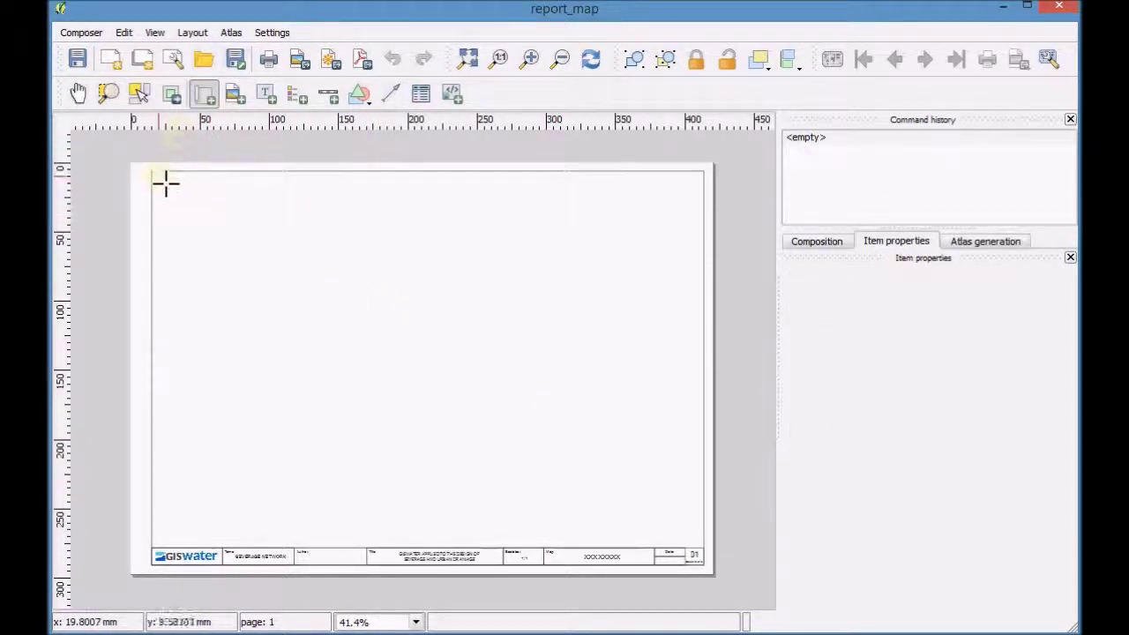
left_click_drag(161, 182, 600, 538)
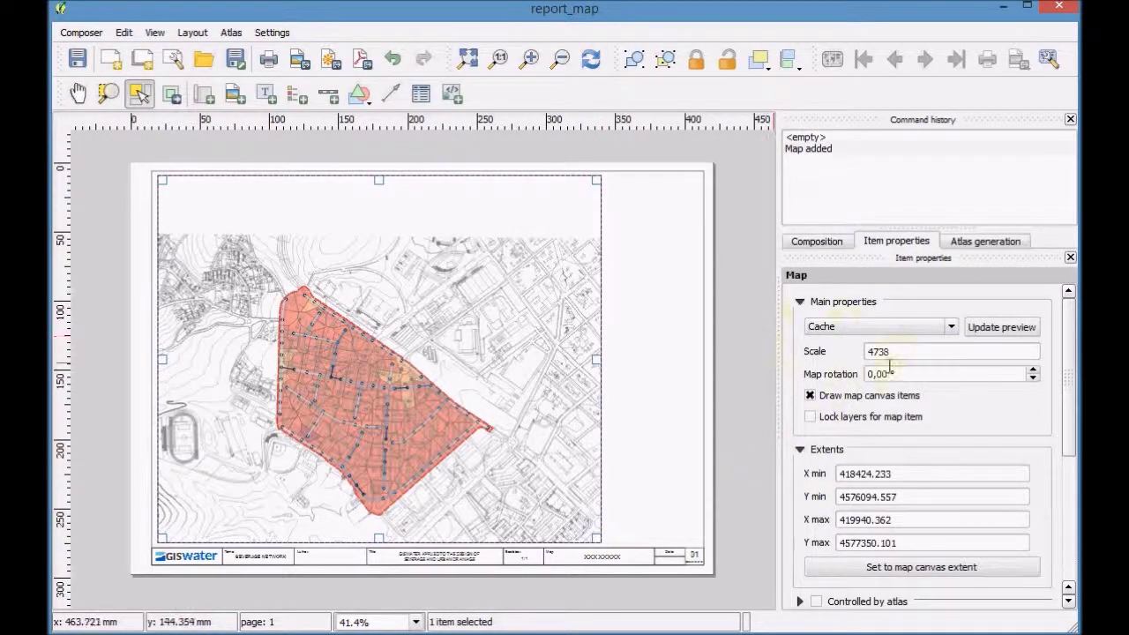
left_click_drag(900, 351, 853, 352)
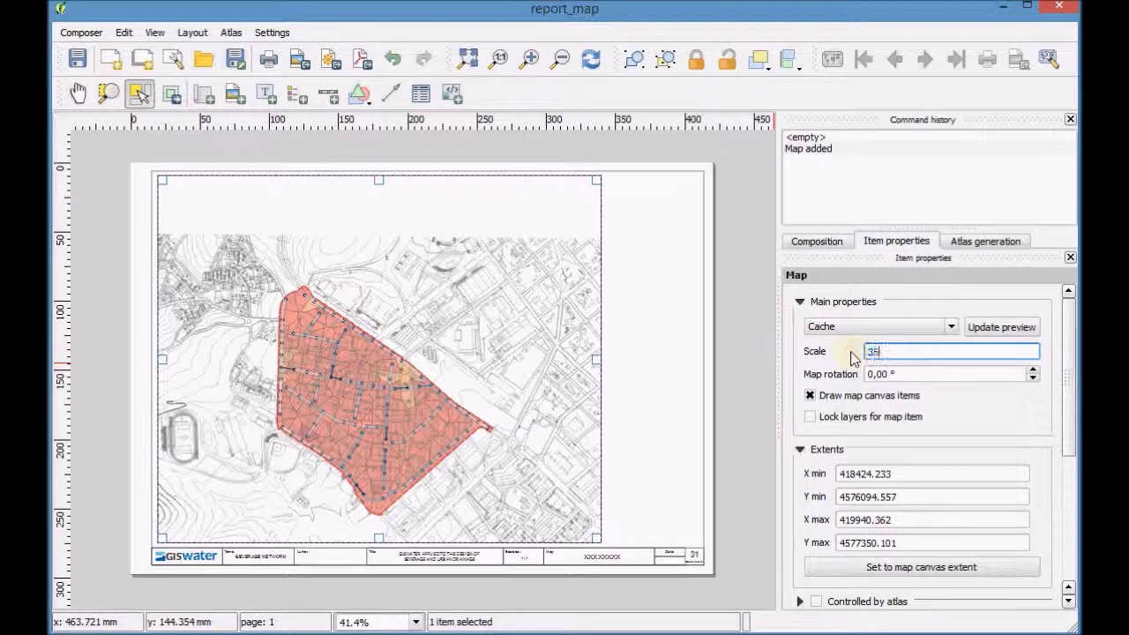
type("3500")
key("Return")
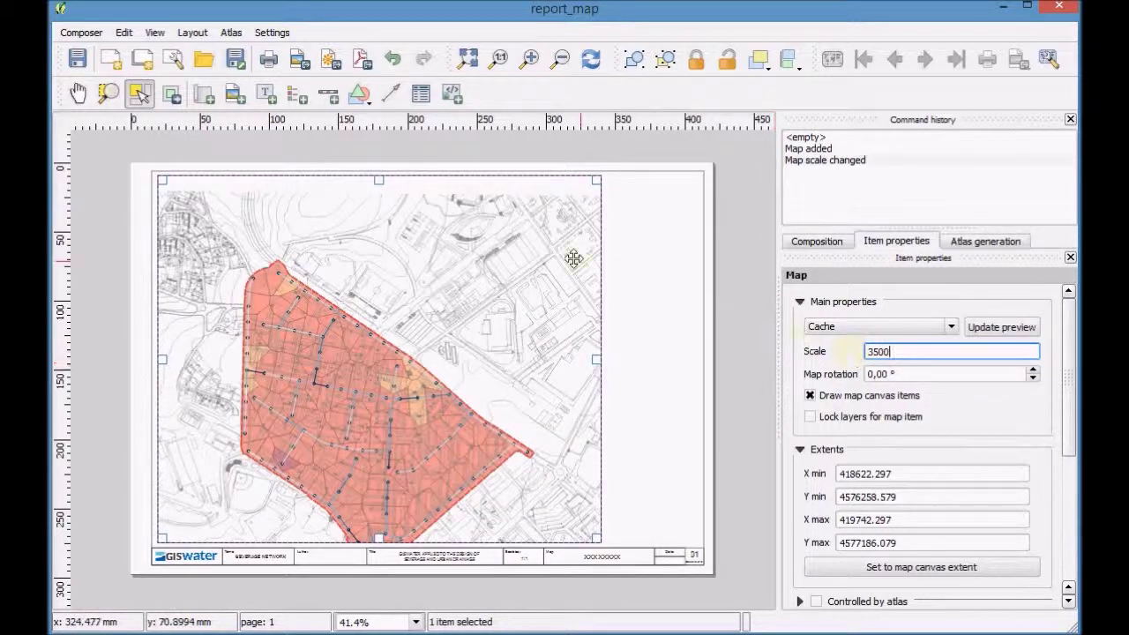
left_click(172, 94)
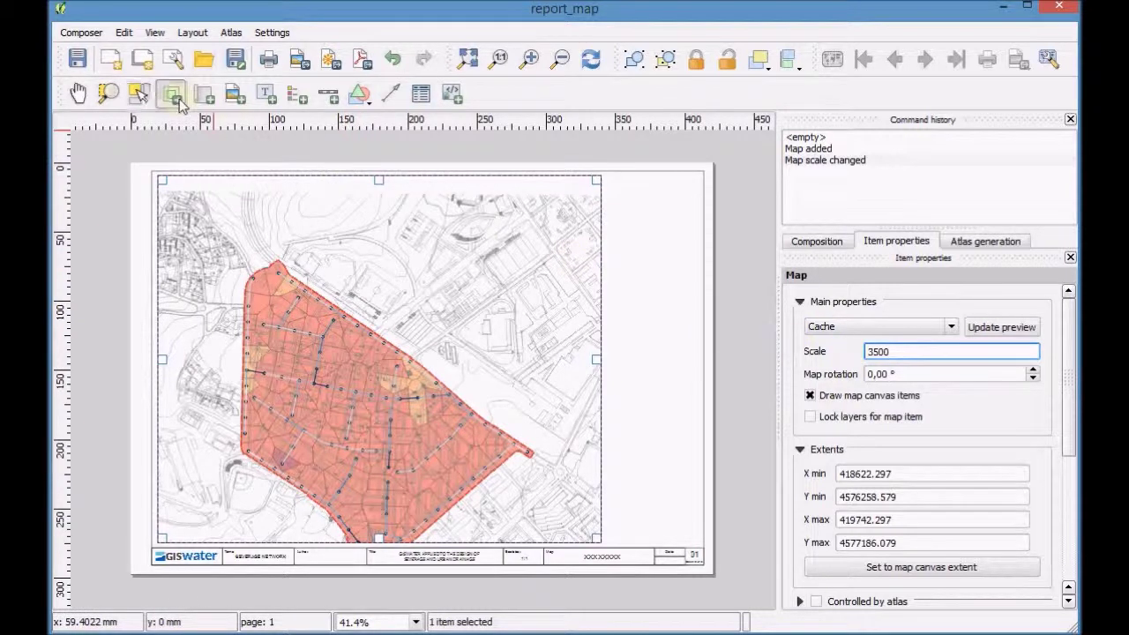
left_click_drag(323, 364, 336, 306)
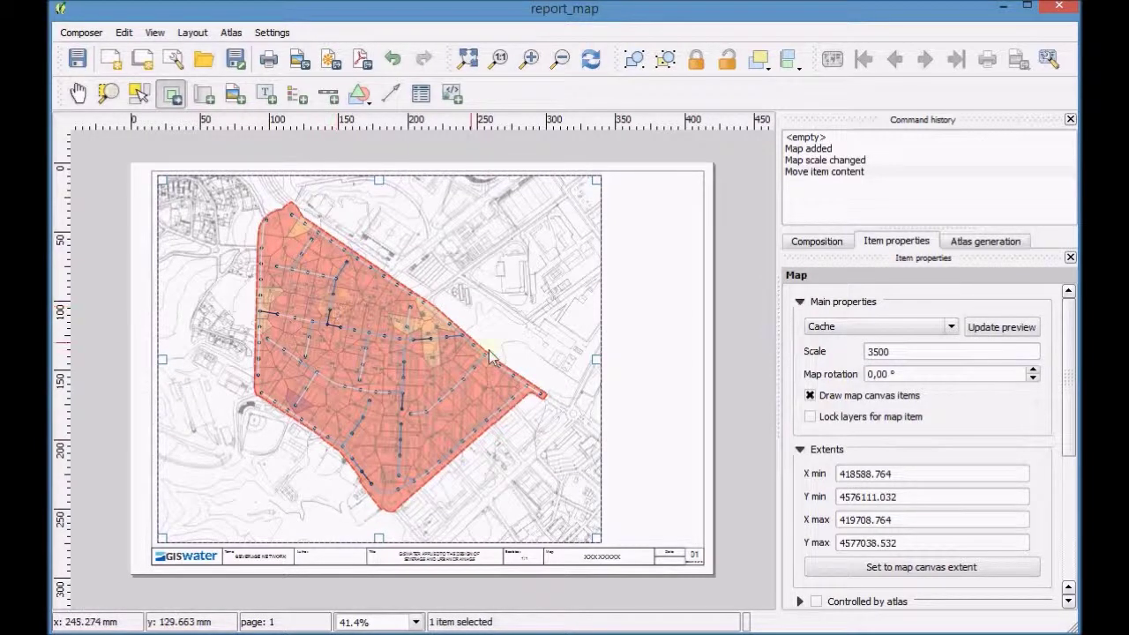
left_click_drag(1069, 436, 1072, 541)
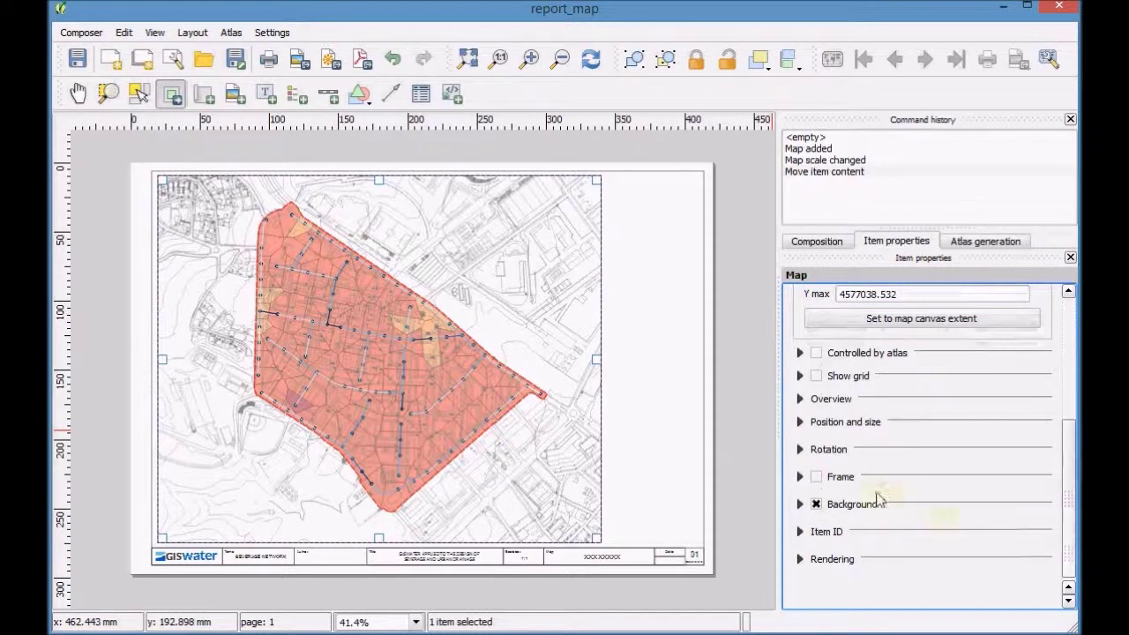
Enable a frame around the map with thickness 0,20
left_click(801, 477)
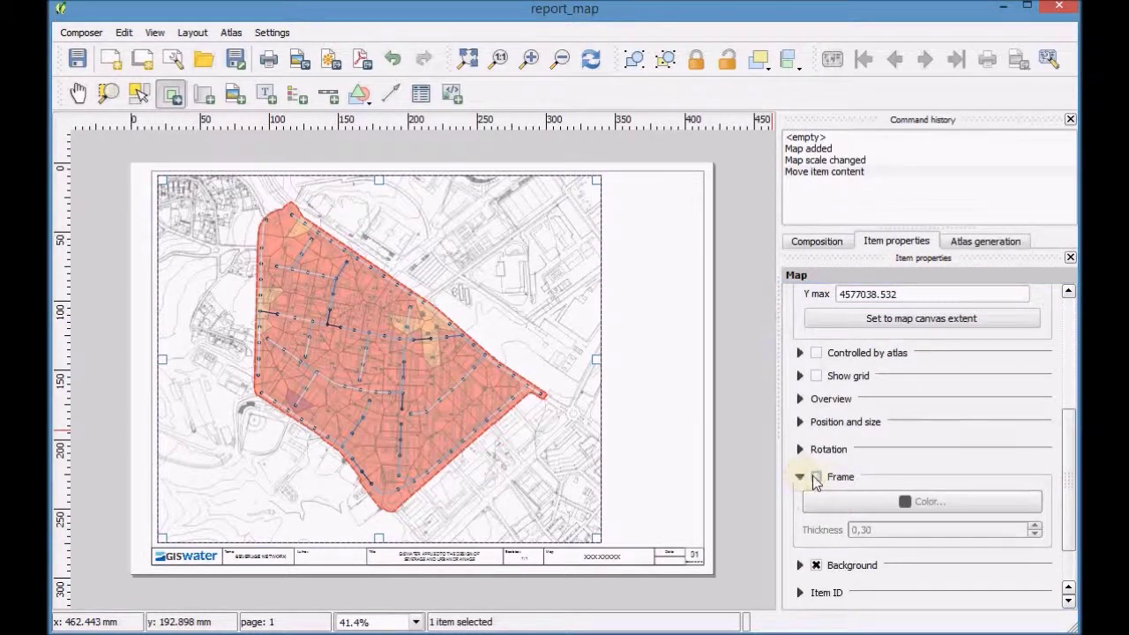
left_click(816, 477)
left_click(881, 529)
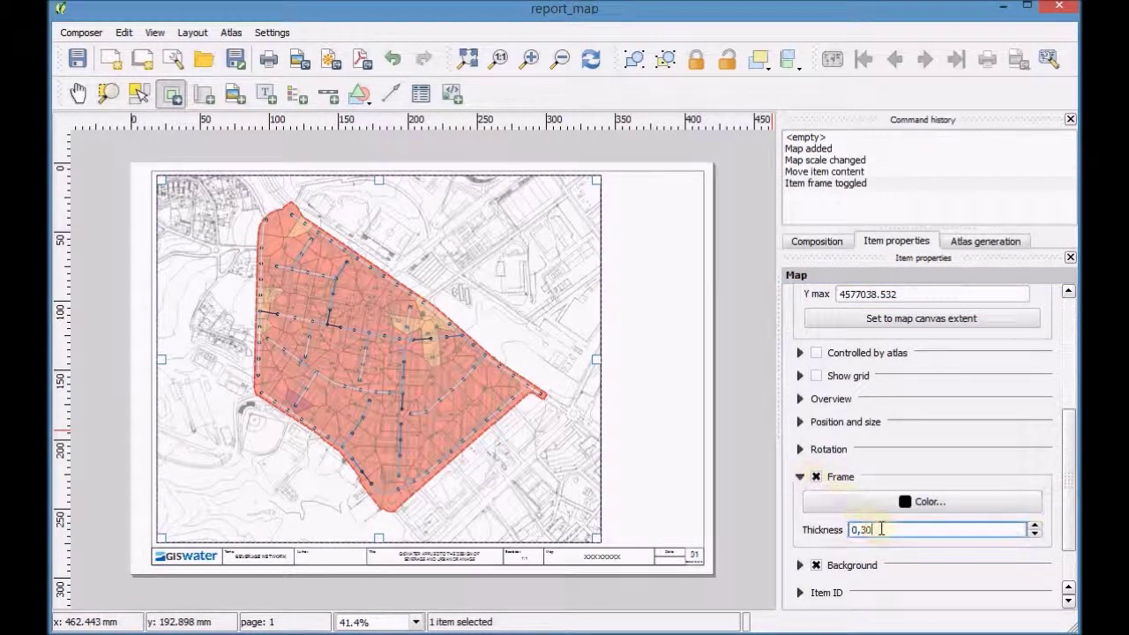
key("BackSpace")
key("BackSpace")
type("20")
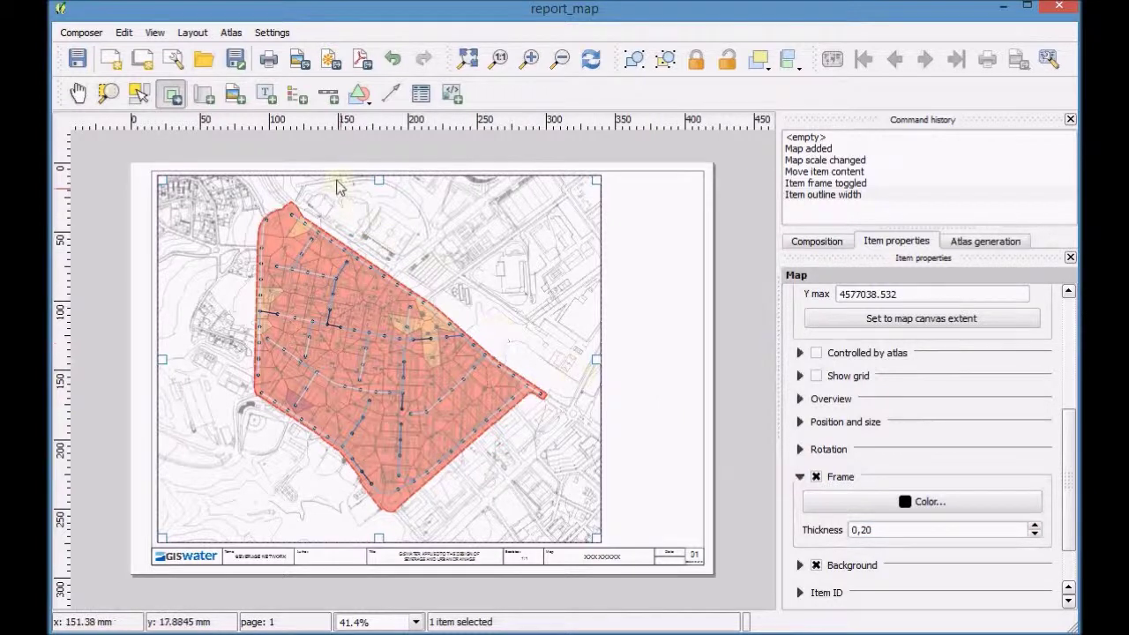
Add a legend to the right of the map
left_click(298, 95)
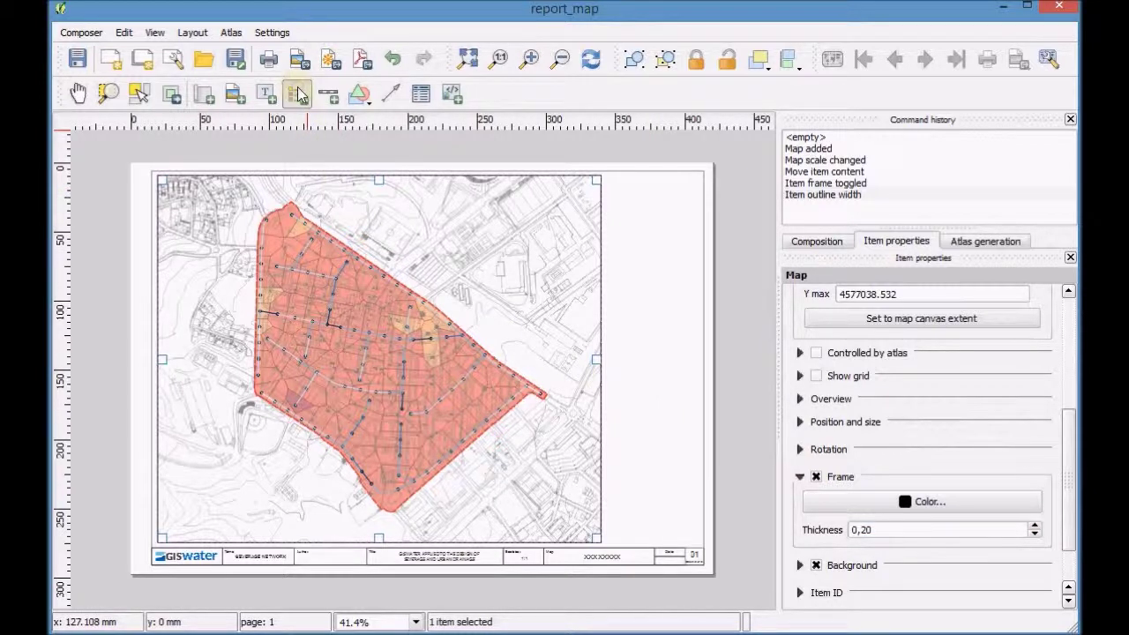
left_click(619, 188)
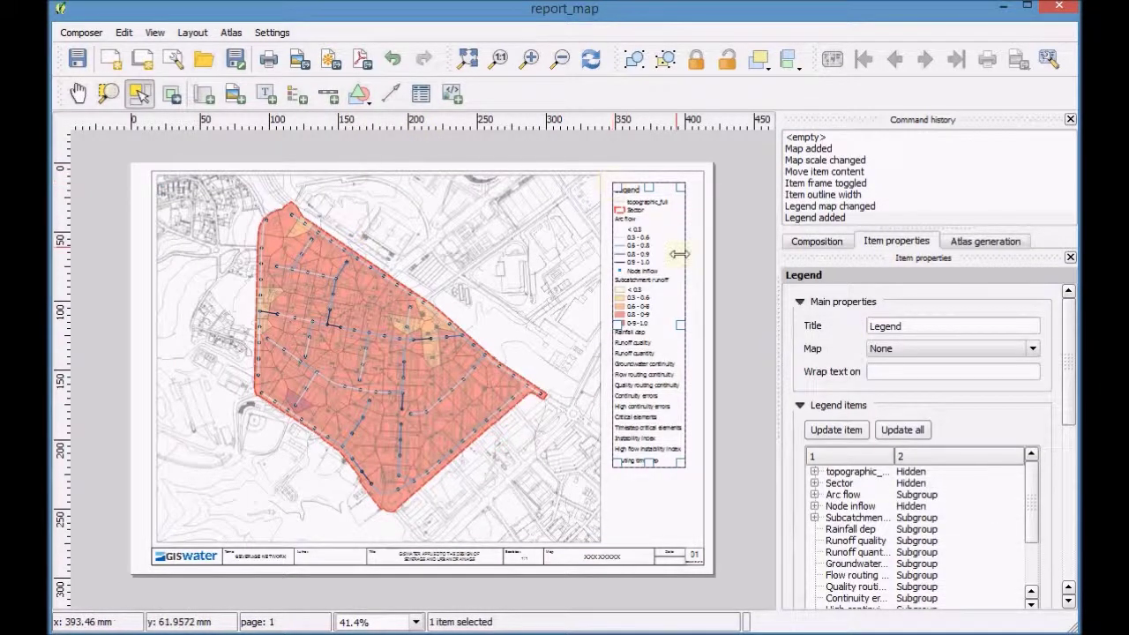
left_click_drag(1031, 487, 1033, 507)
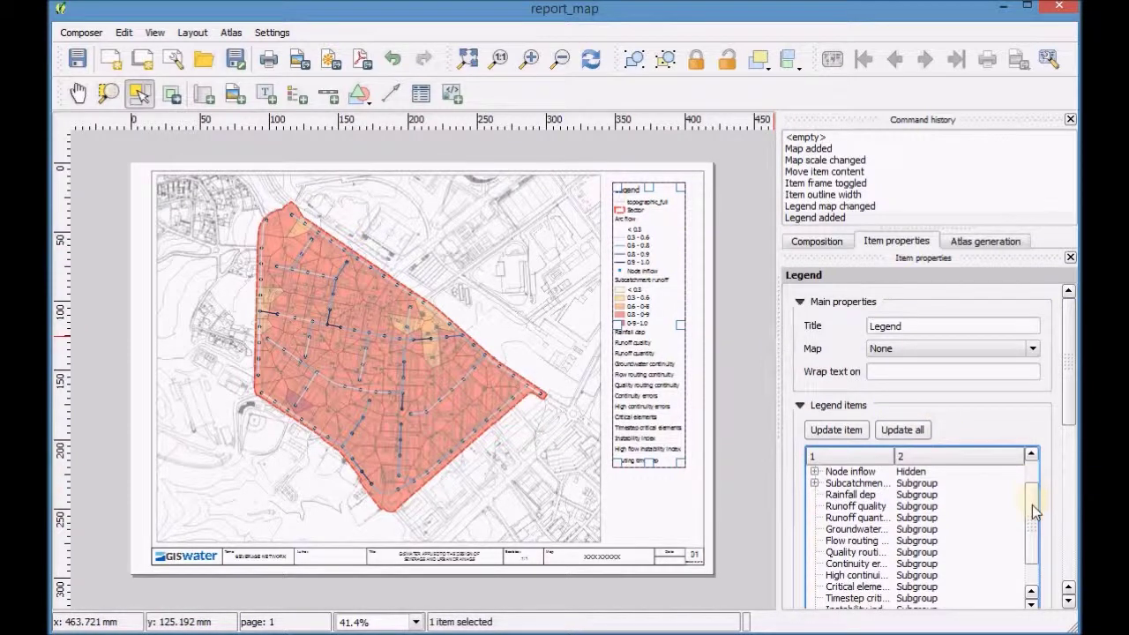
Remove the legend entries from Rainfall dep through Routing time
left_click(852, 496)
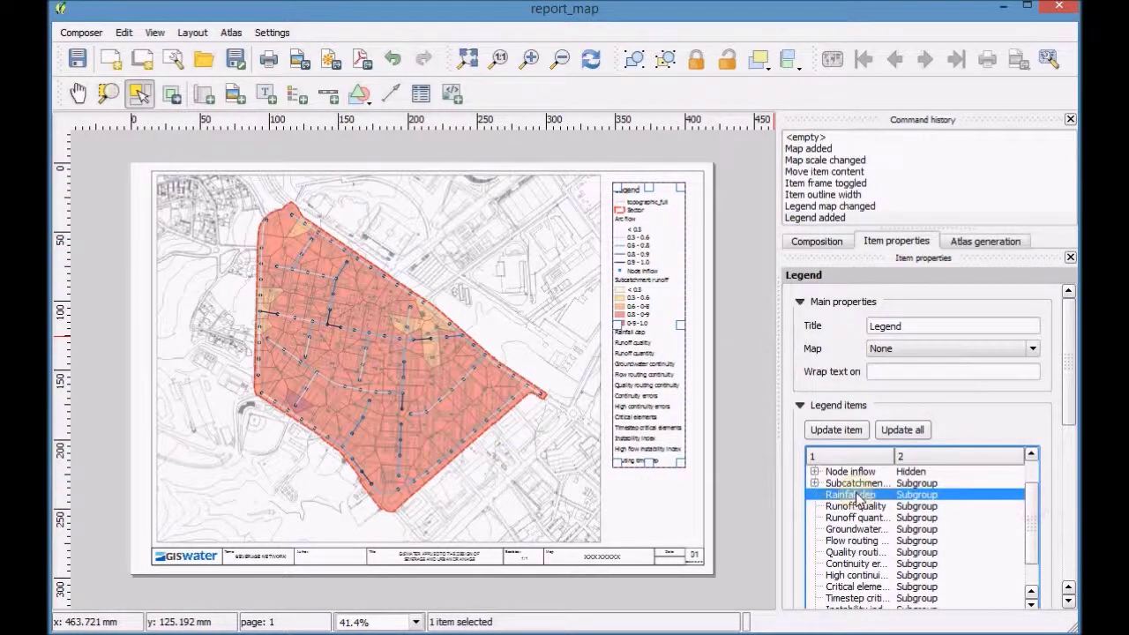
double_click(997, 531)
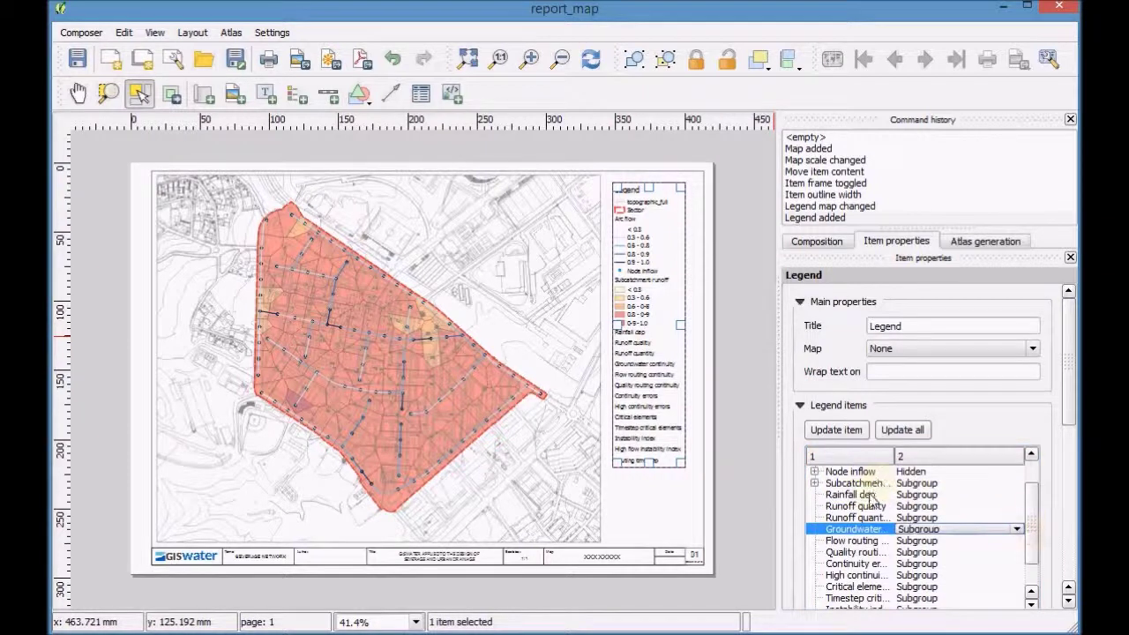
left_click(980, 526)
left_click_drag(1032, 524, 1033, 556)
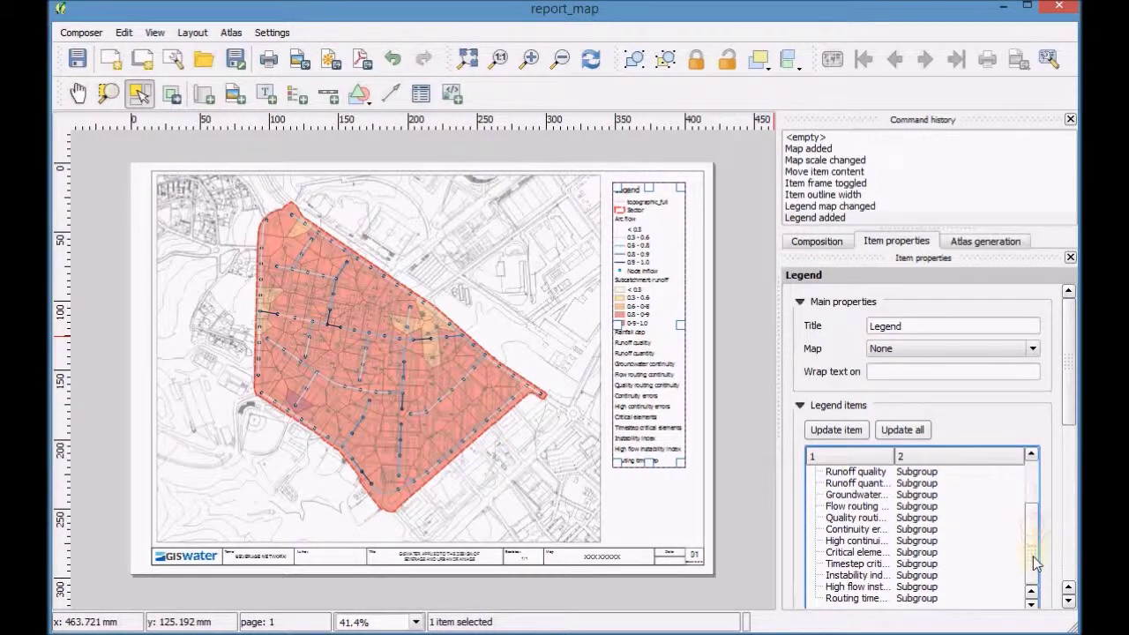
left_click(856, 599, "shift")
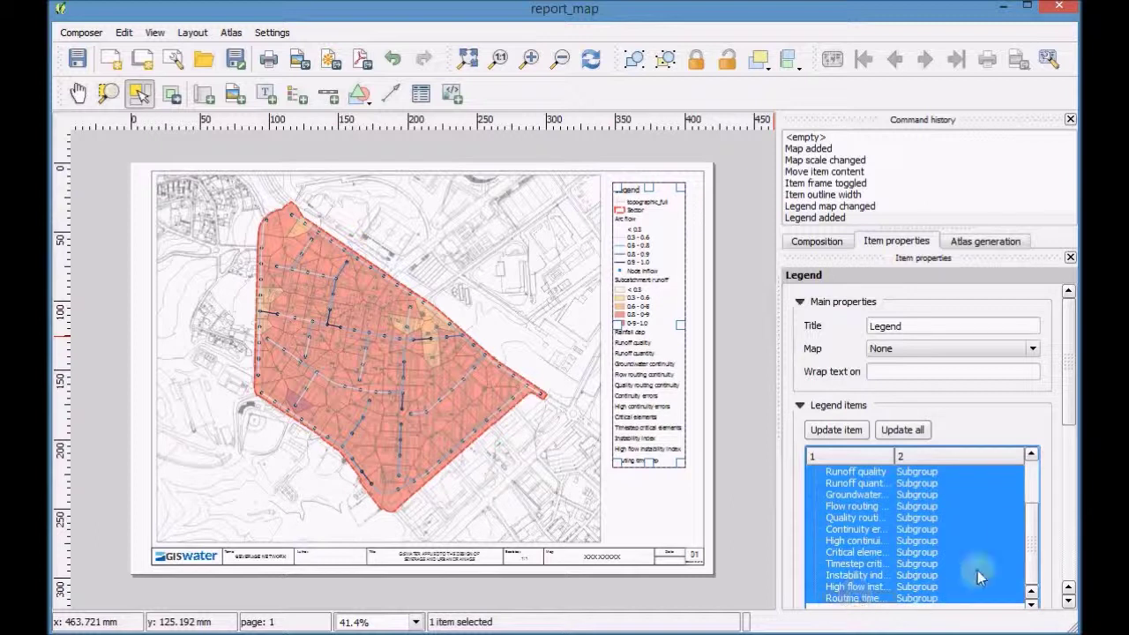
left_click_drag(1074, 413, 1072, 466)
left_click(930, 497)
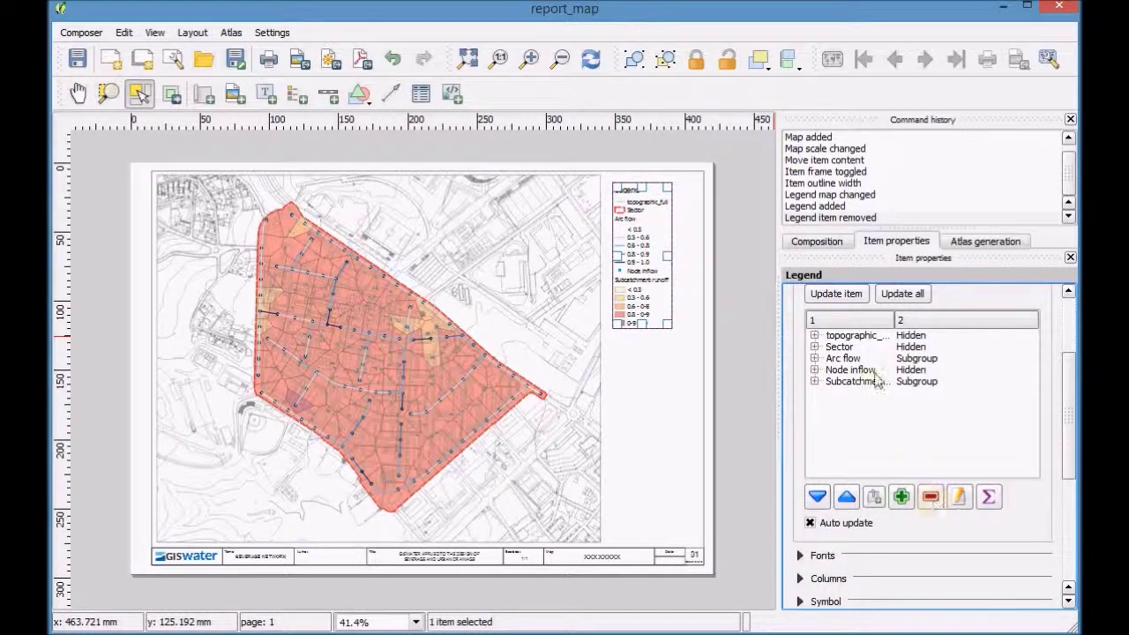
Edit the topographic_full legend item so its text reads 'Topographic'
left_click(860, 340)
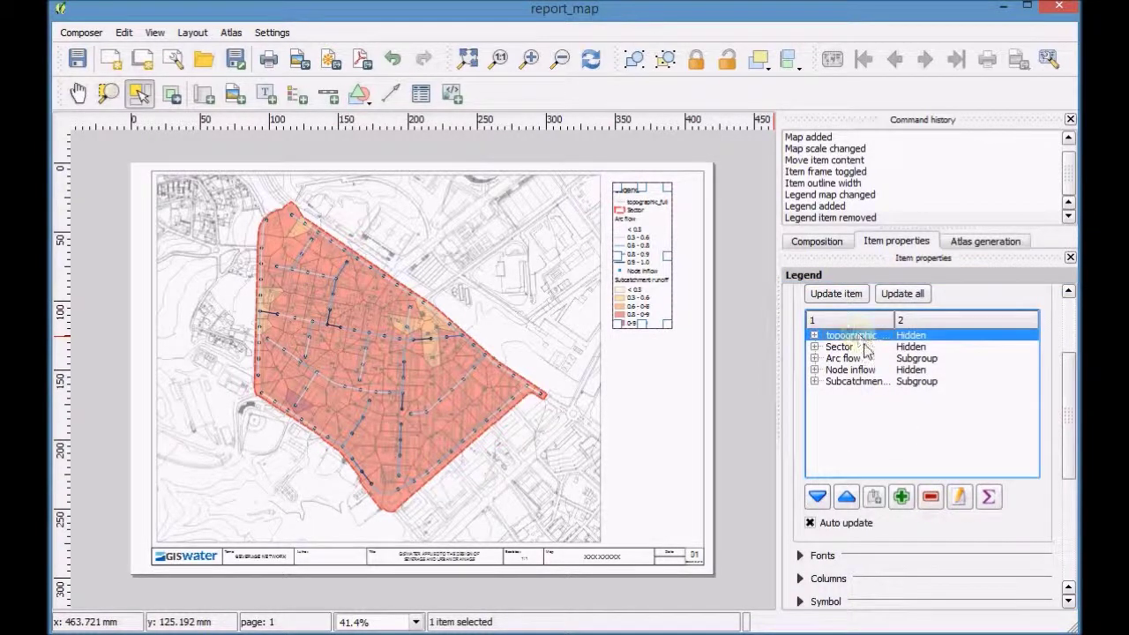
left_click(962, 497)
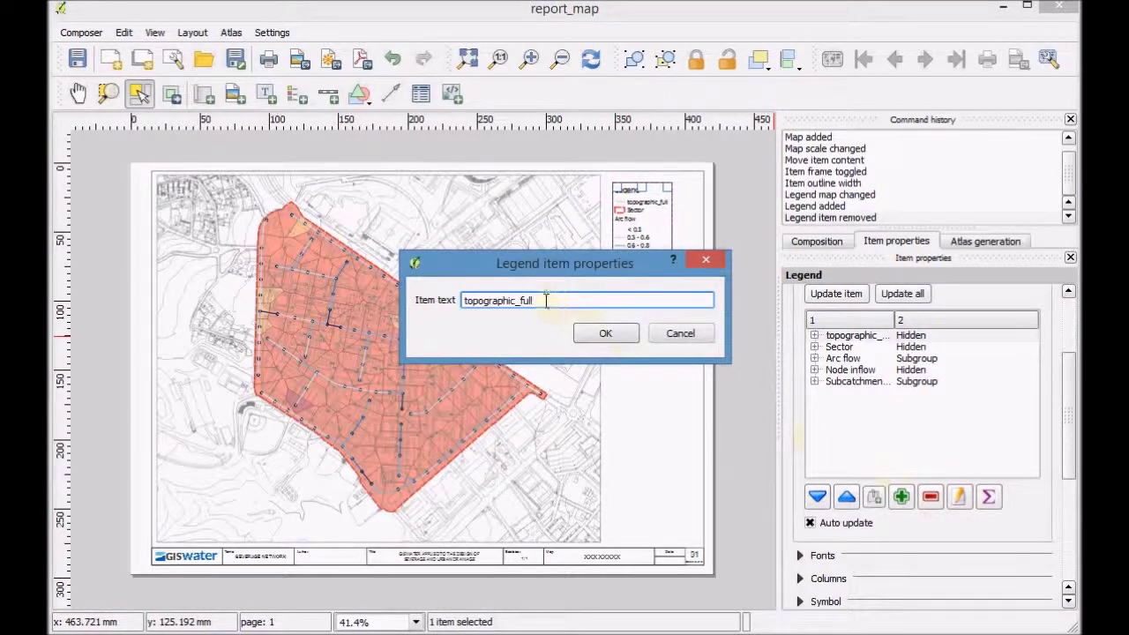
left_click_drag(546, 301, 429, 301)
type("T")
left_click(605, 333)
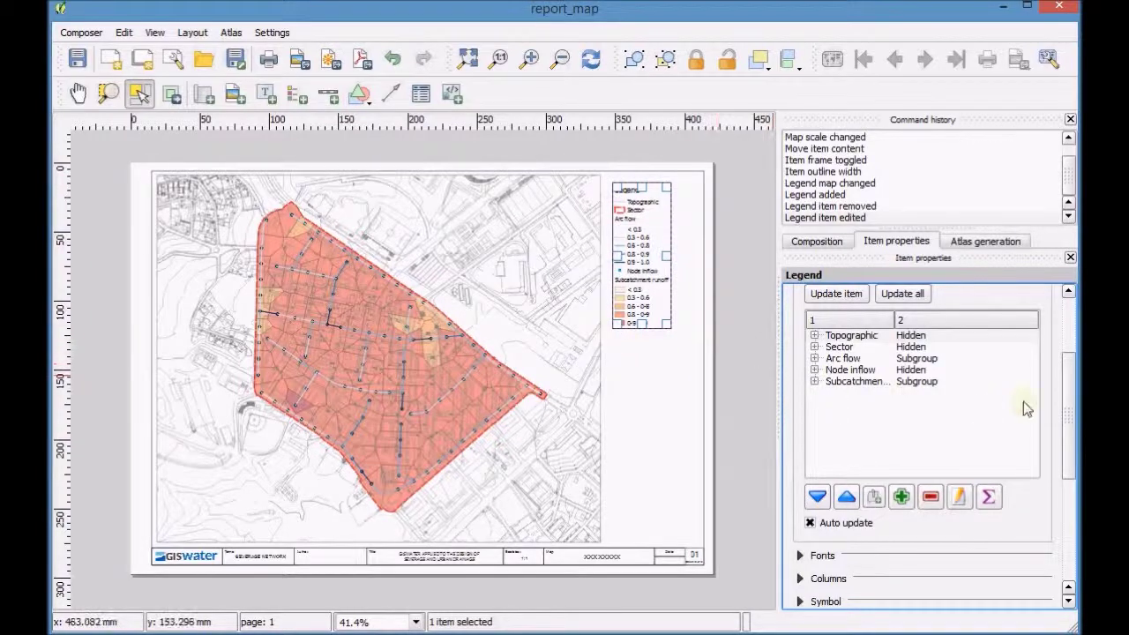
Set legend title, group, subgroup and symbol spacing to 3 mm and icon label spacing to 5 mm
left_click_drag(1069, 415, 1070, 493)
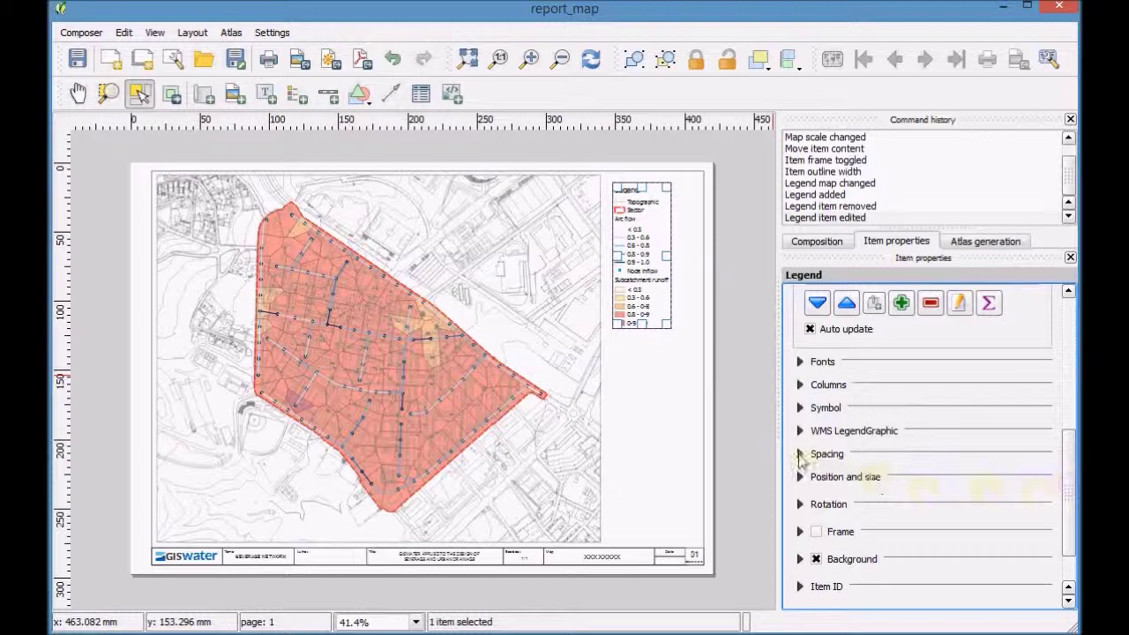
left_click(800, 454)
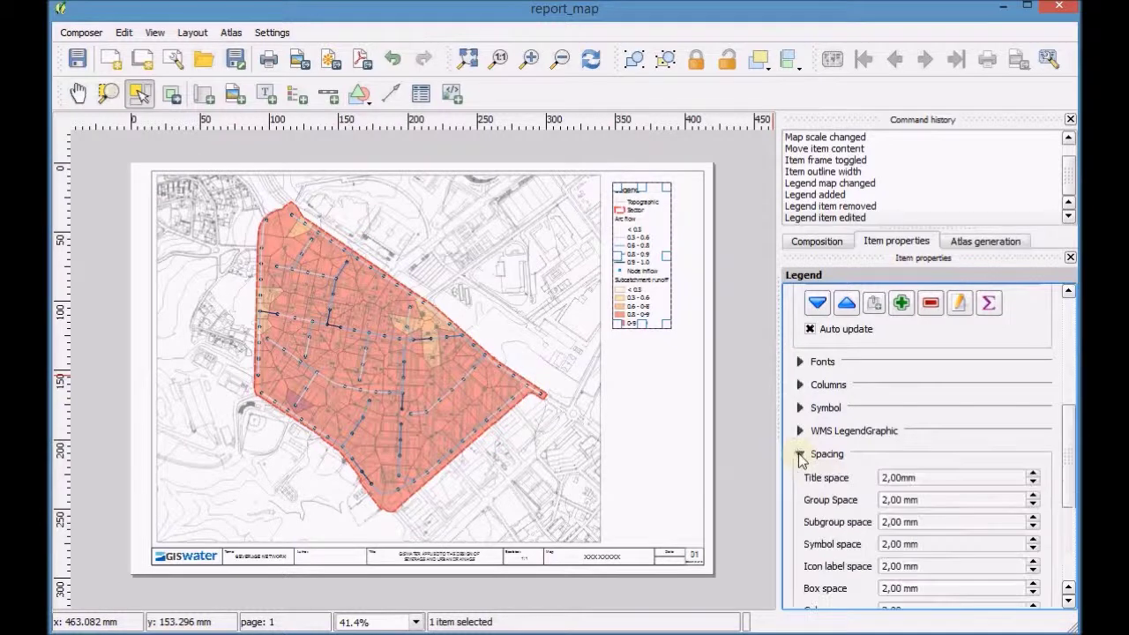
left_click(1033, 473)
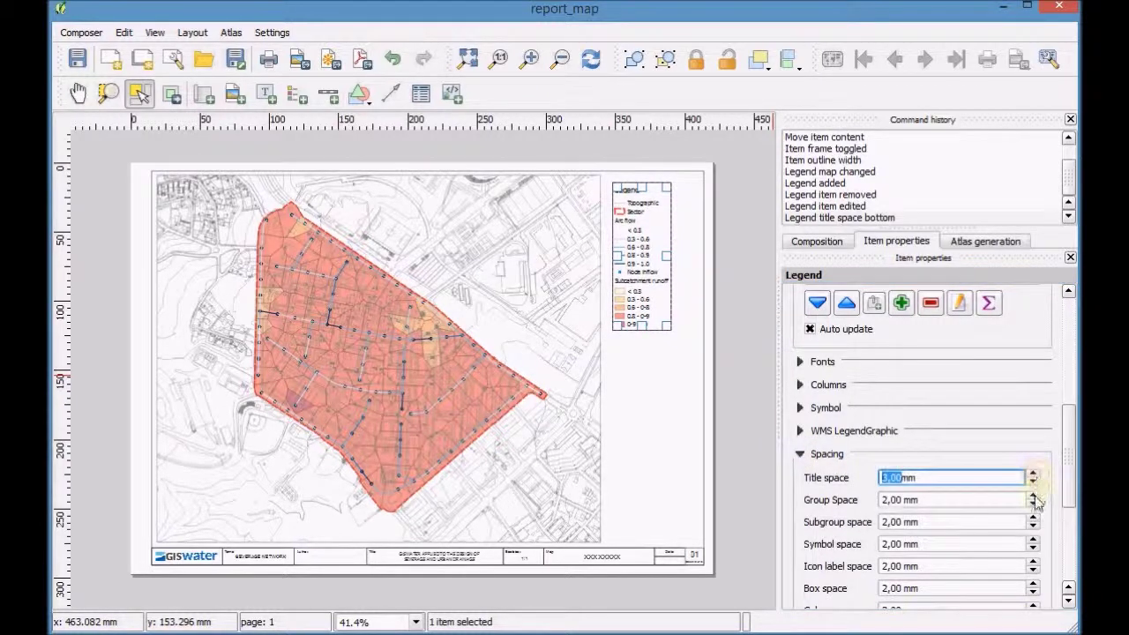
left_click(1034, 496)
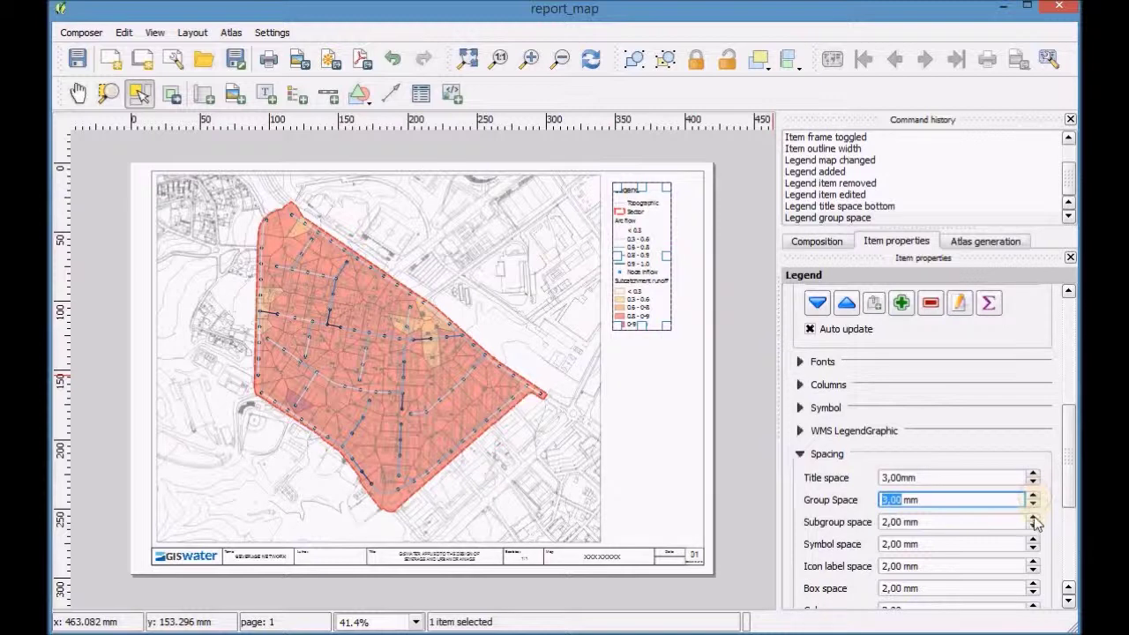
left_click(1034, 519)
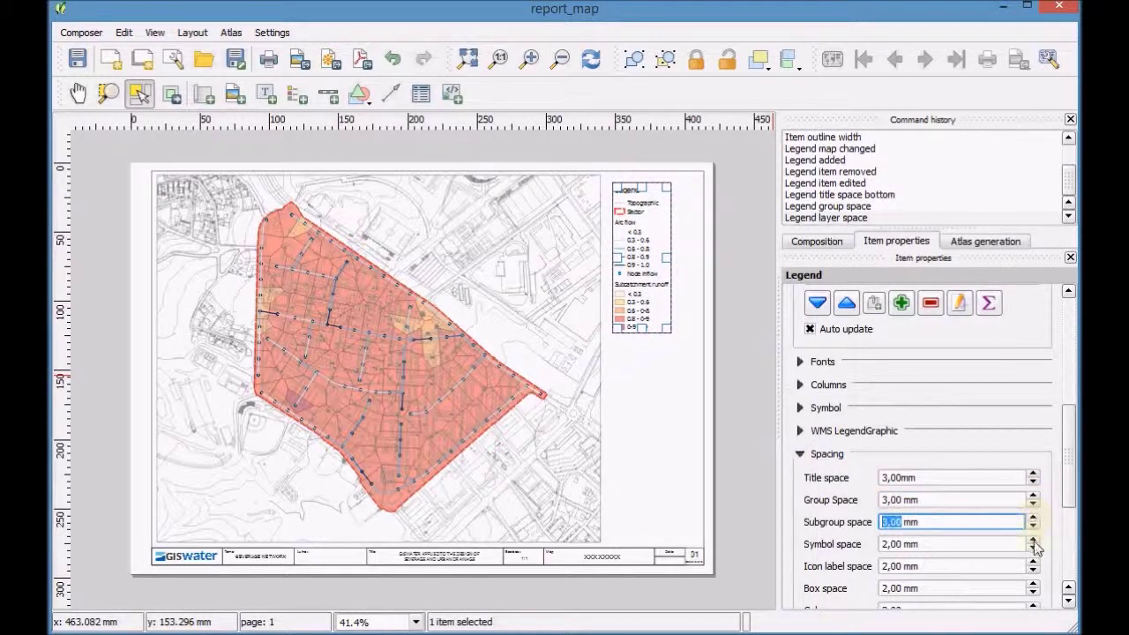
left_click(1034, 541)
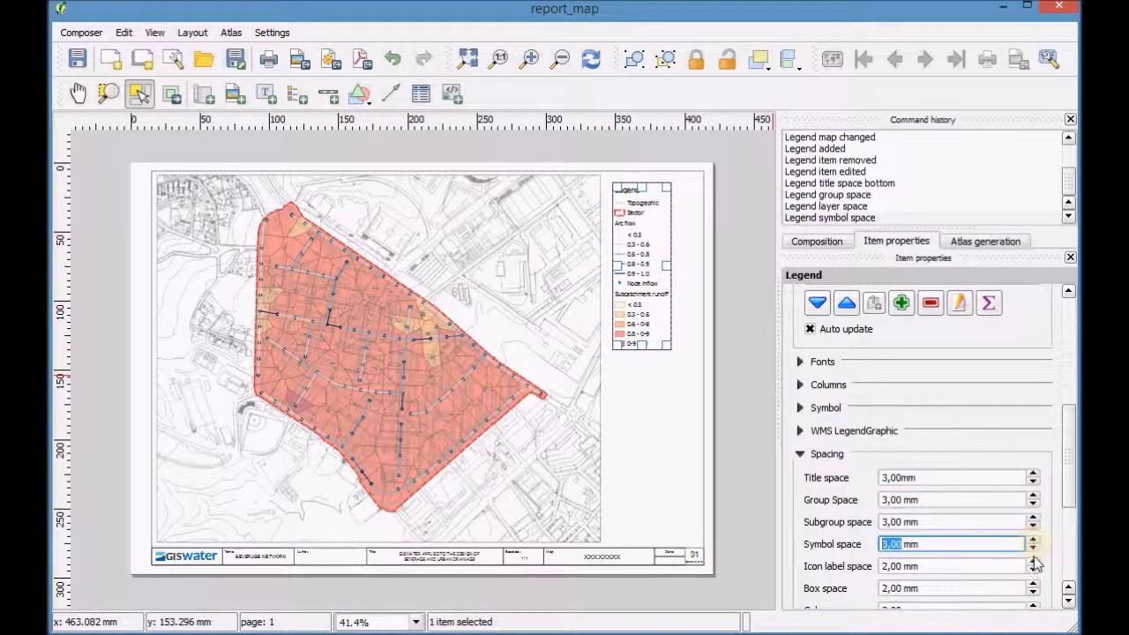
left_click(1034, 562)
left_click(1034, 564)
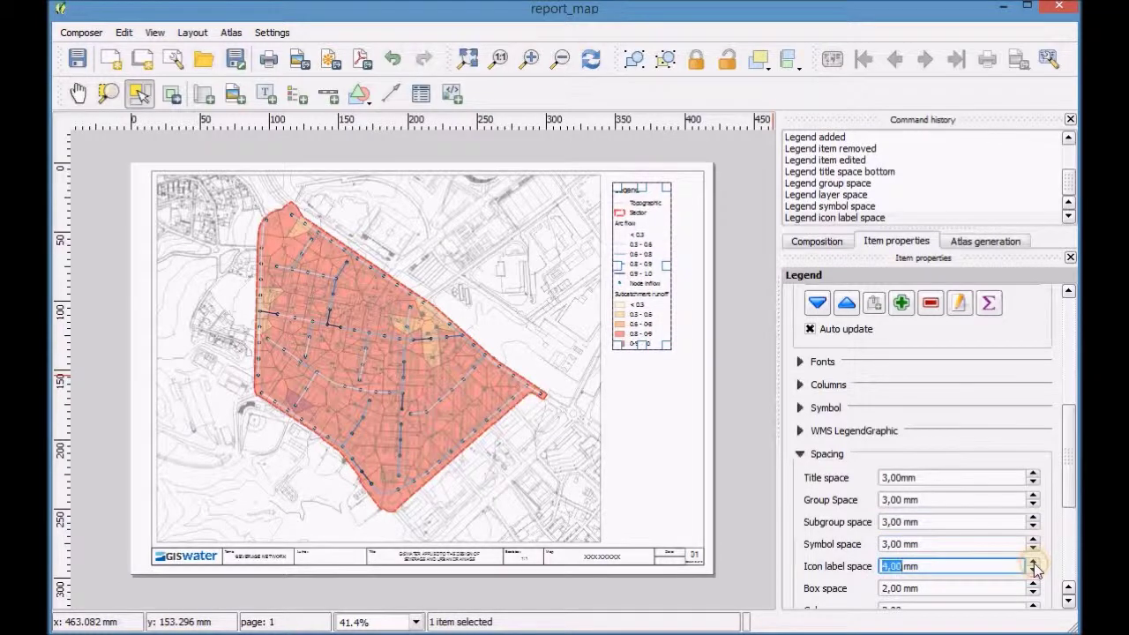
left_click(1034, 563)
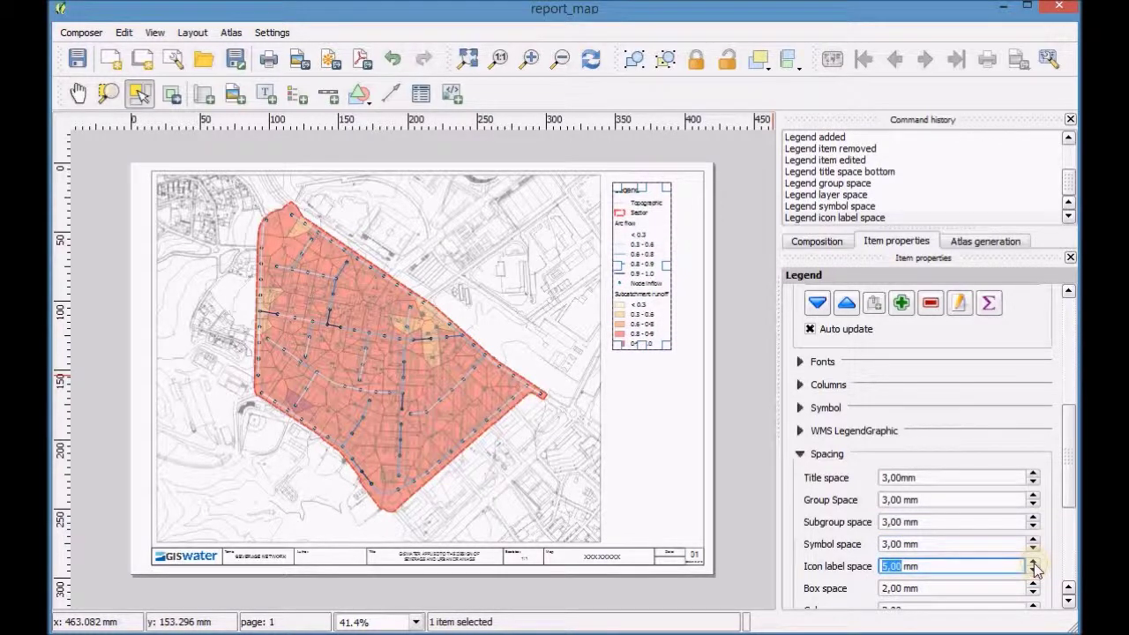
left_click(670, 435)
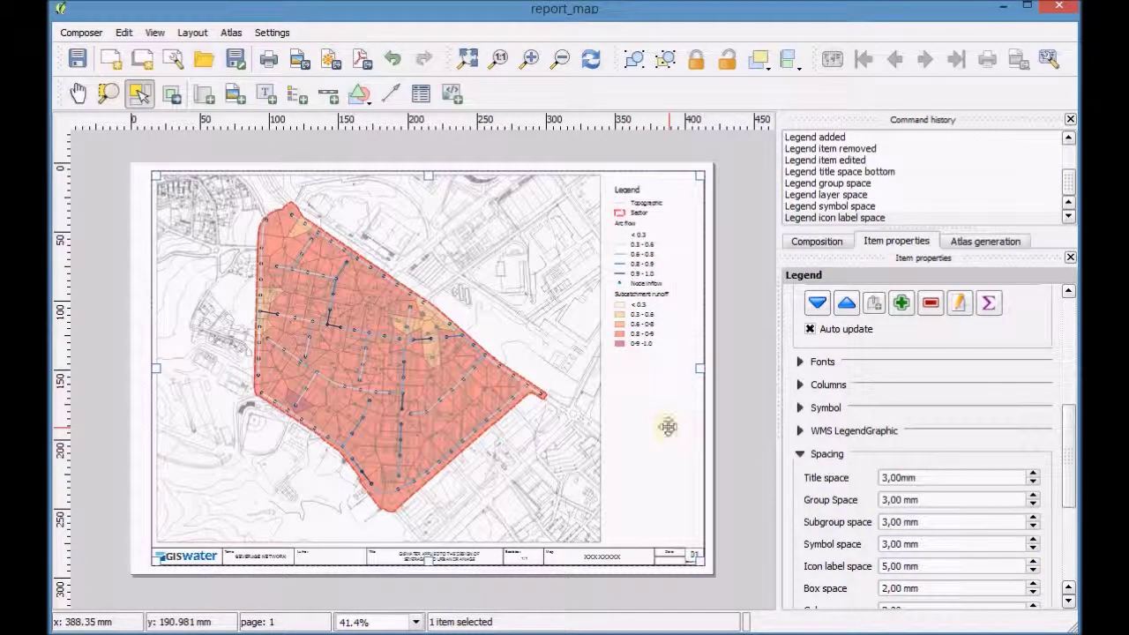
Add a small Arrow_05.svg north arrow at the map's lower right, rotation synced with Map 0
left_click(238, 95)
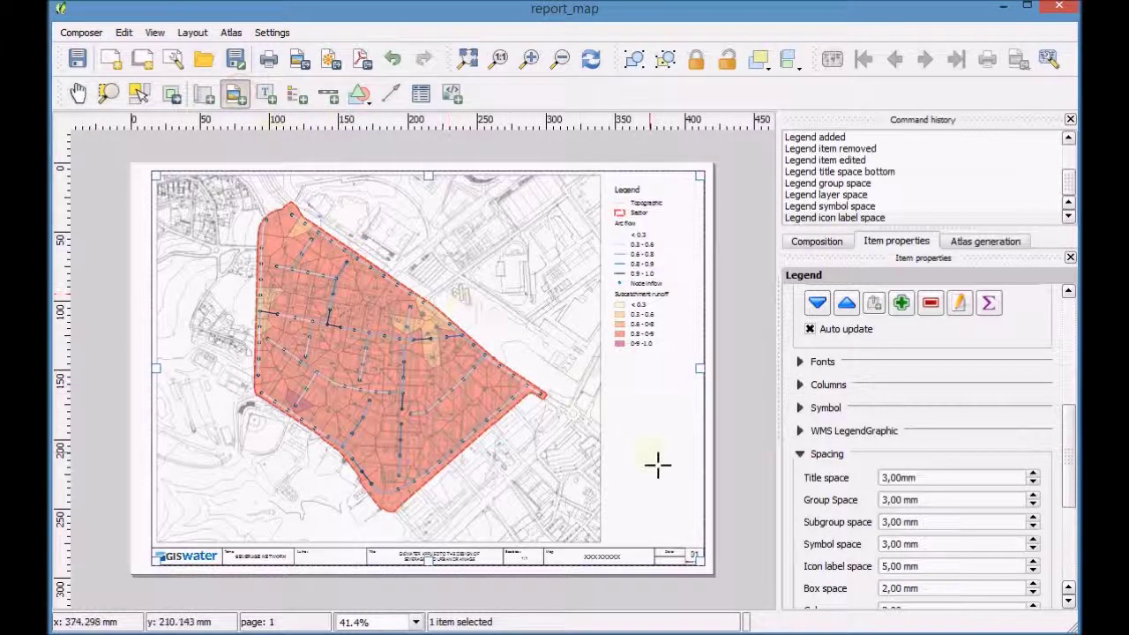
left_click_drag(653, 477, 693, 517)
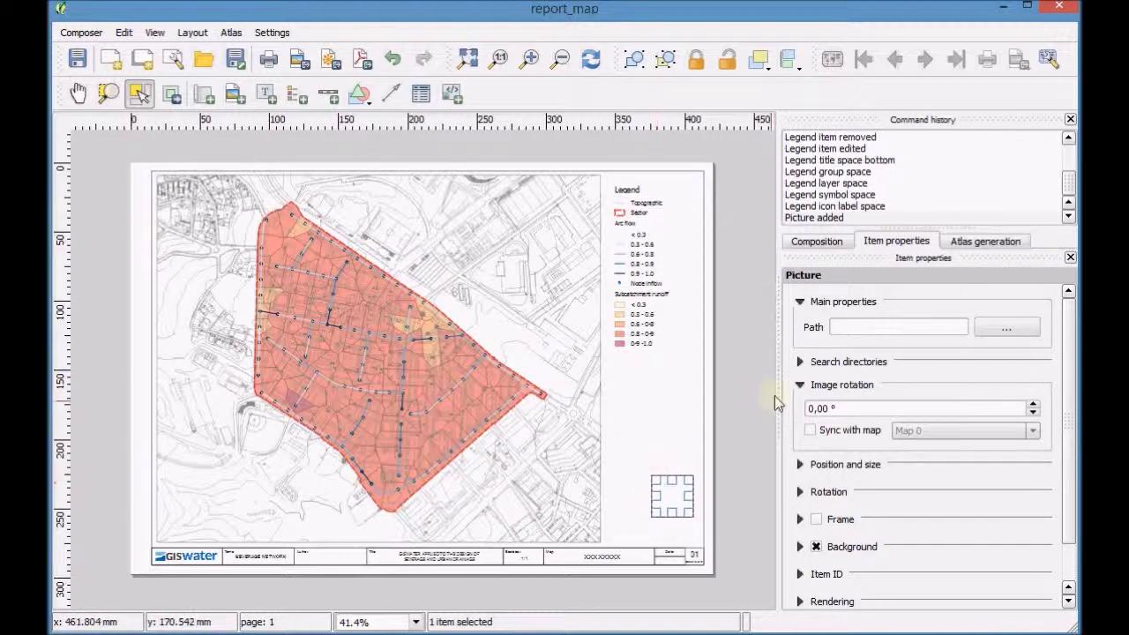
left_click(800, 362)
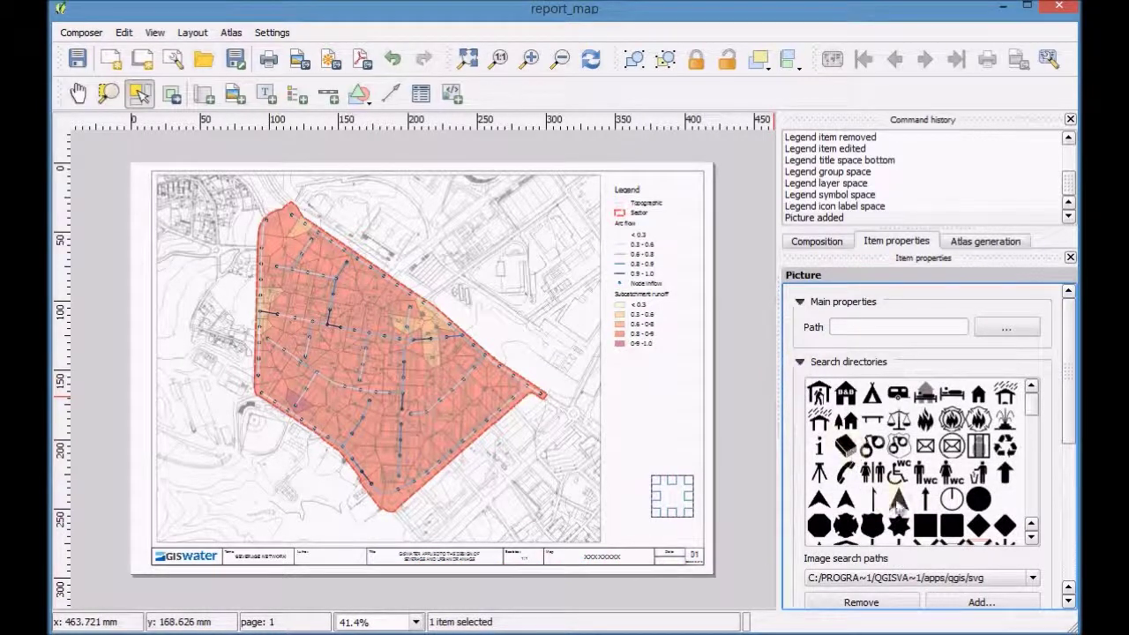
left_click(899, 500)
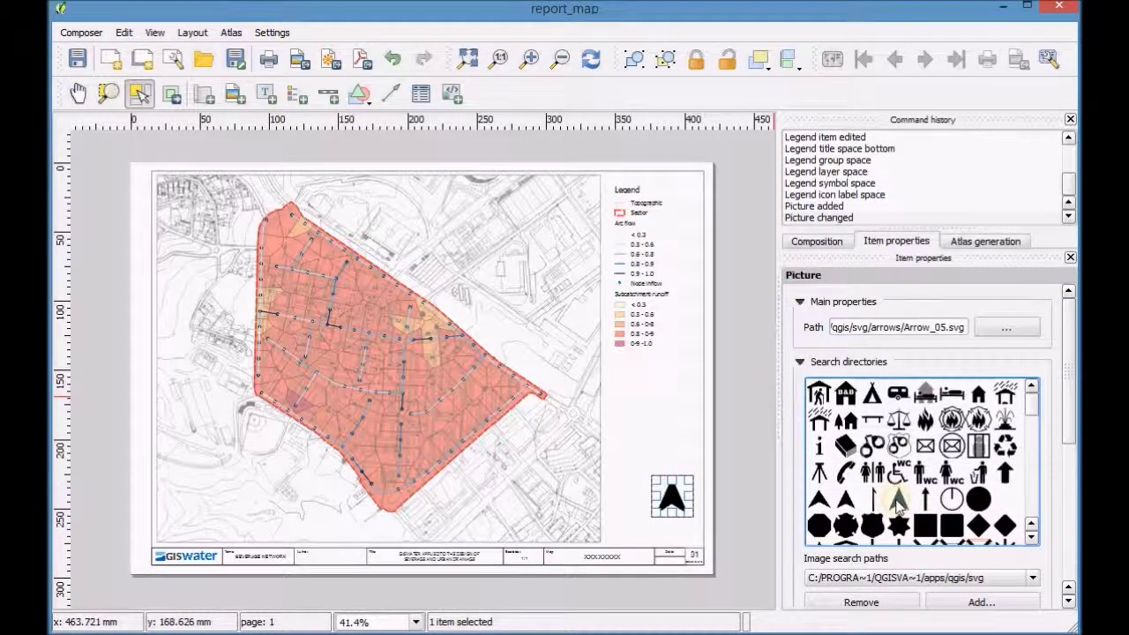
left_click_drag(651, 476, 687, 527)
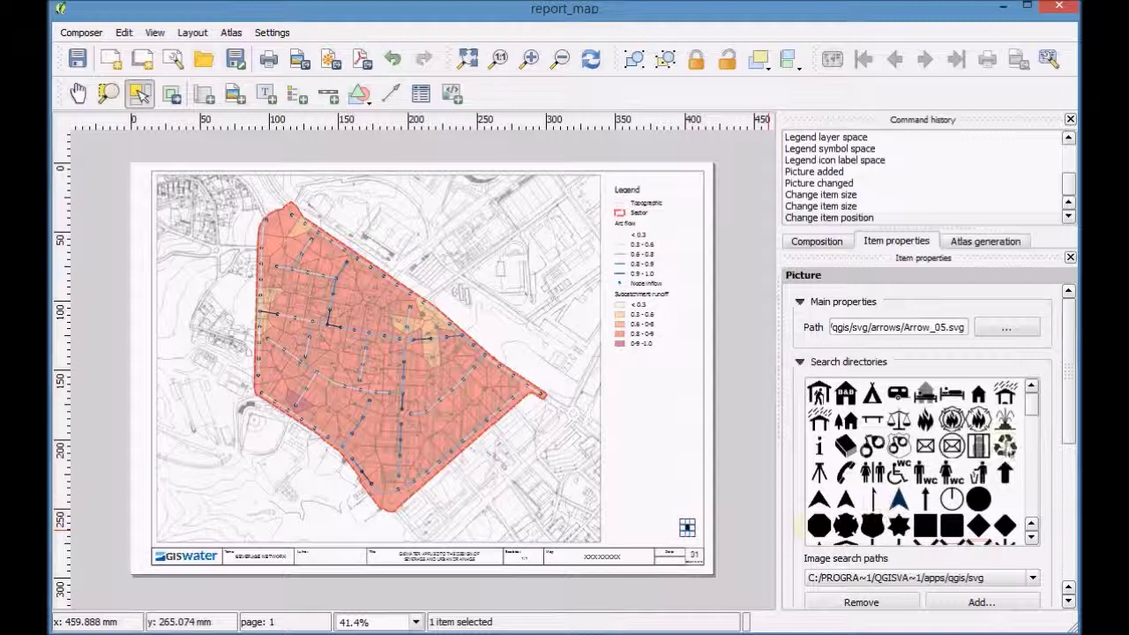
left_click_drag(1069, 400, 1076, 522)
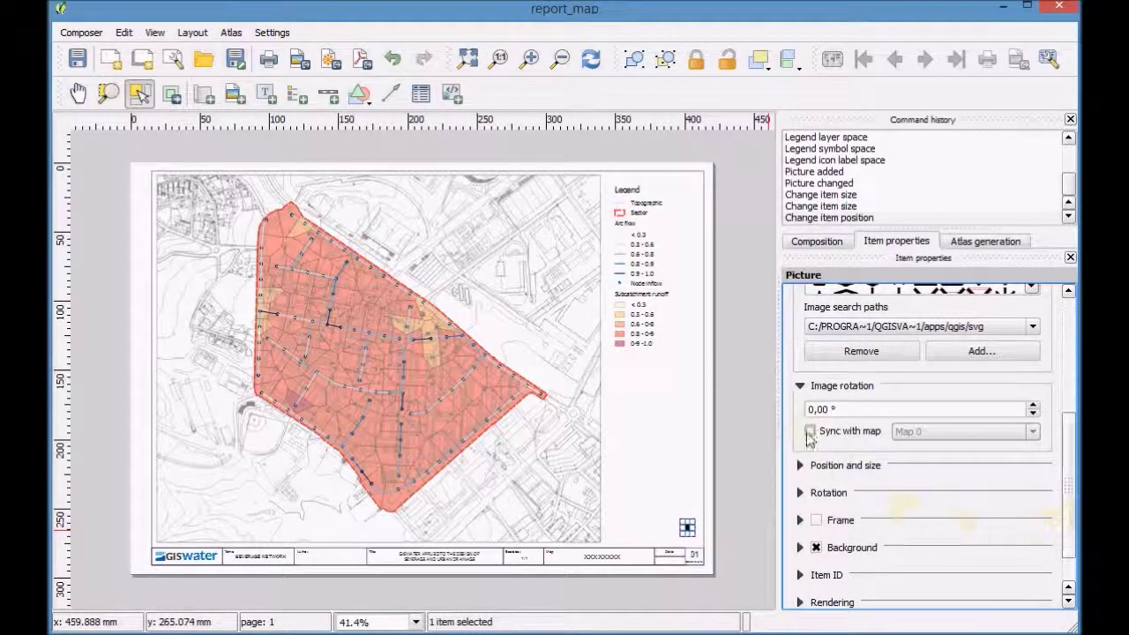
left_click(810, 431)
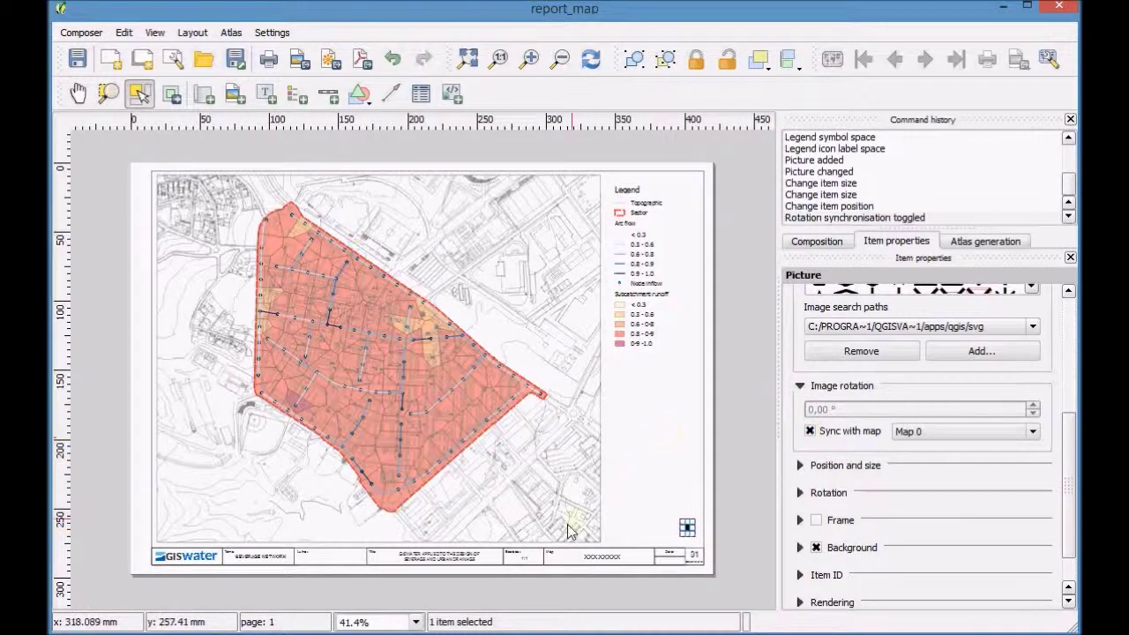
Place a Numeric-style scale bar in the title block linked to Map 0
left_click(525, 558)
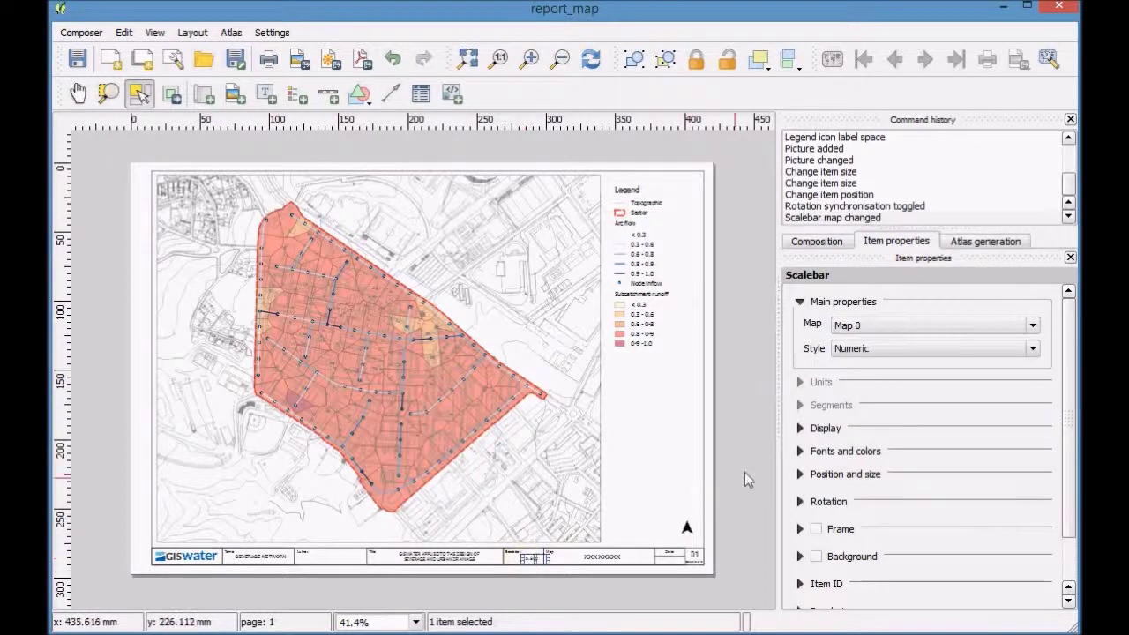
left_click(1030, 327)
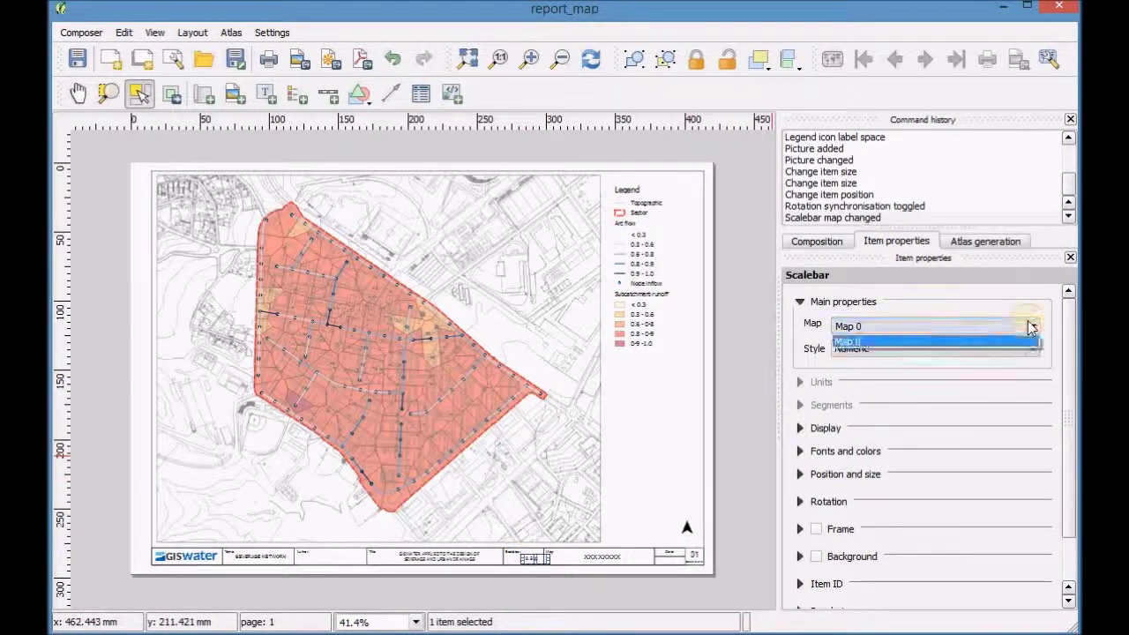
left_click(1030, 329)
left_click(1032, 351)
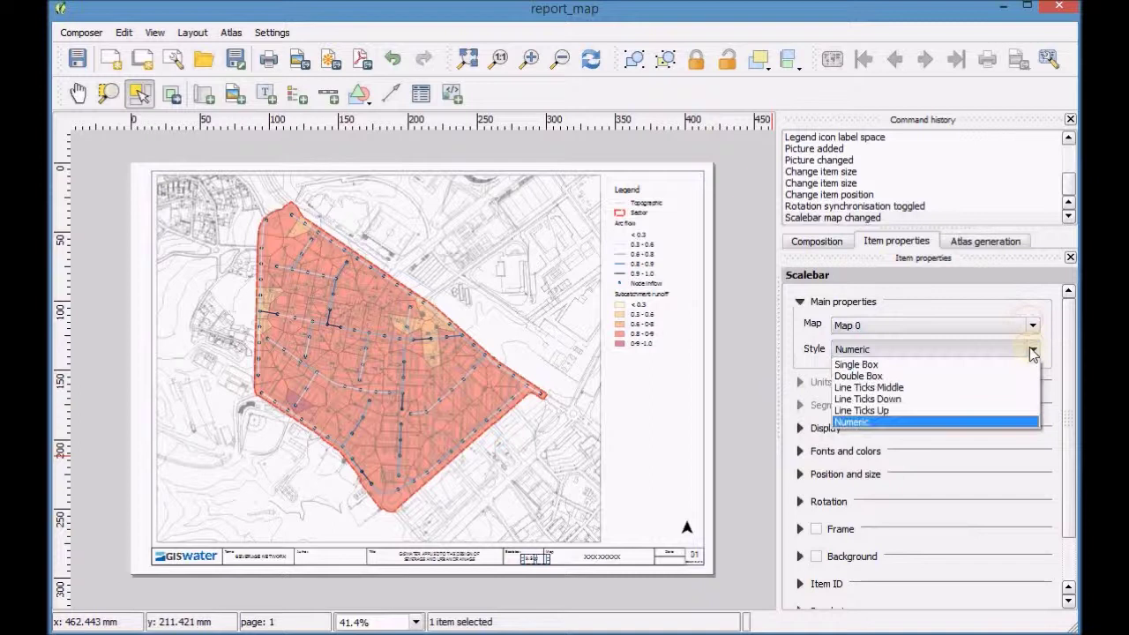
left_click(873, 423)
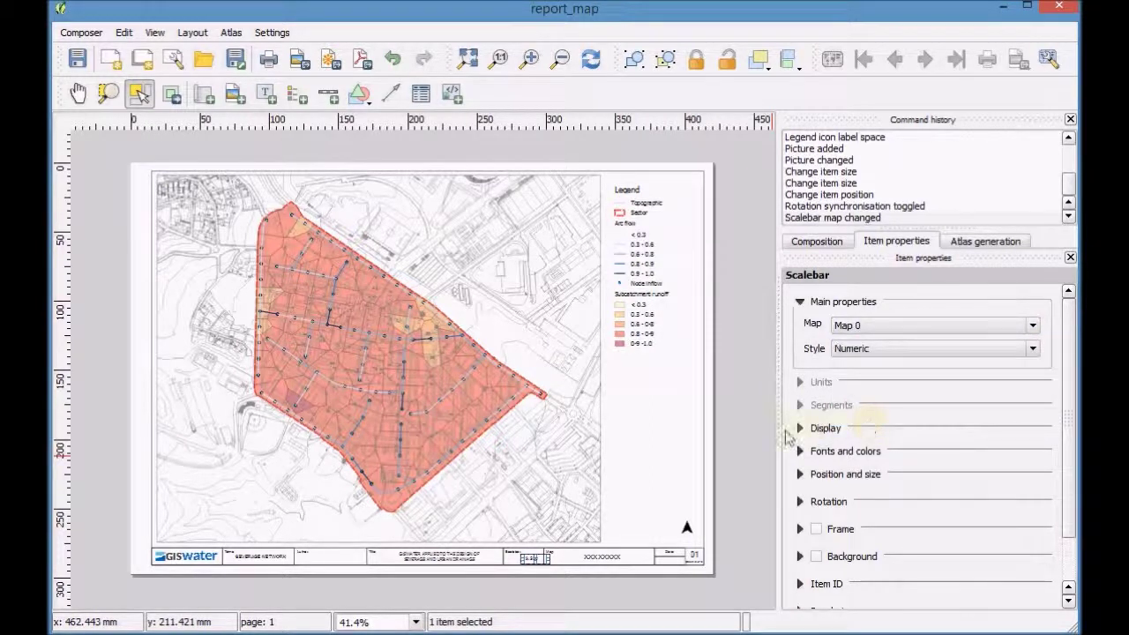
Stretch the map item toward the page corner and legend column, then reset its scale to 3500
left_click(589, 405)
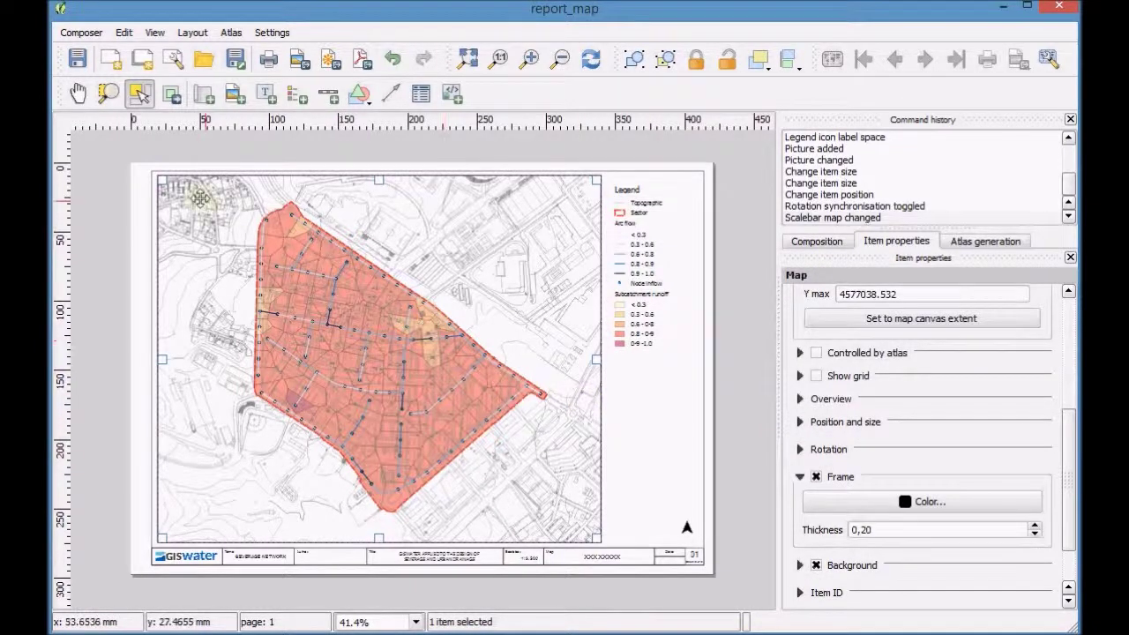
left_click_drag(155, 176, 151, 171)
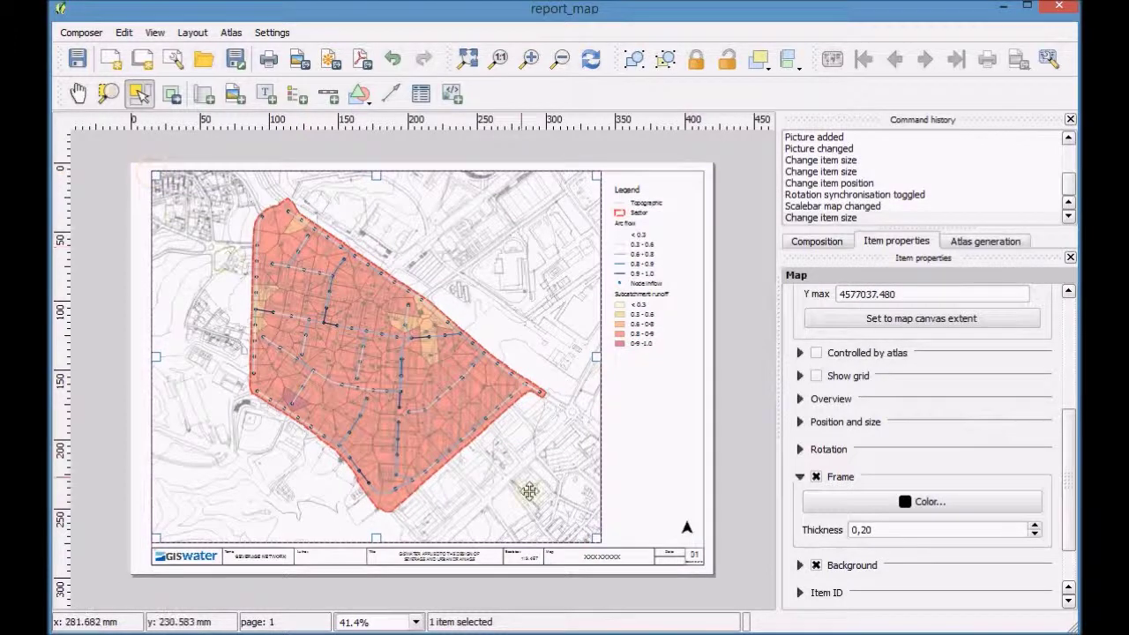
left_click_drag(592, 539, 590, 544)
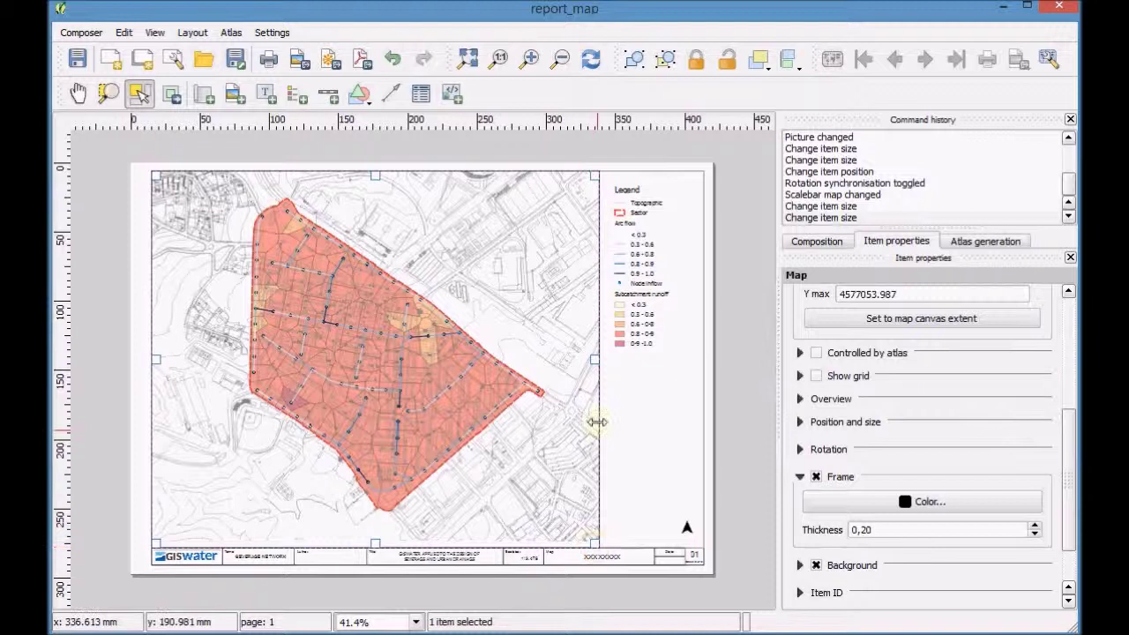
left_click_drag(594, 359, 600, 360)
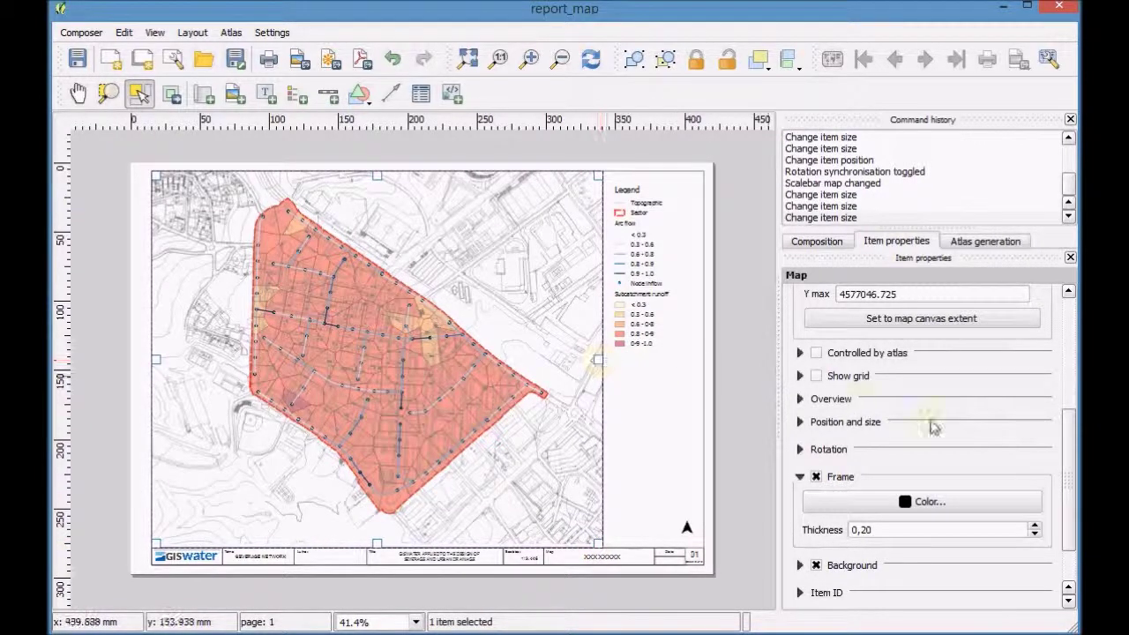
left_click_drag(1073, 457, 1066, 328)
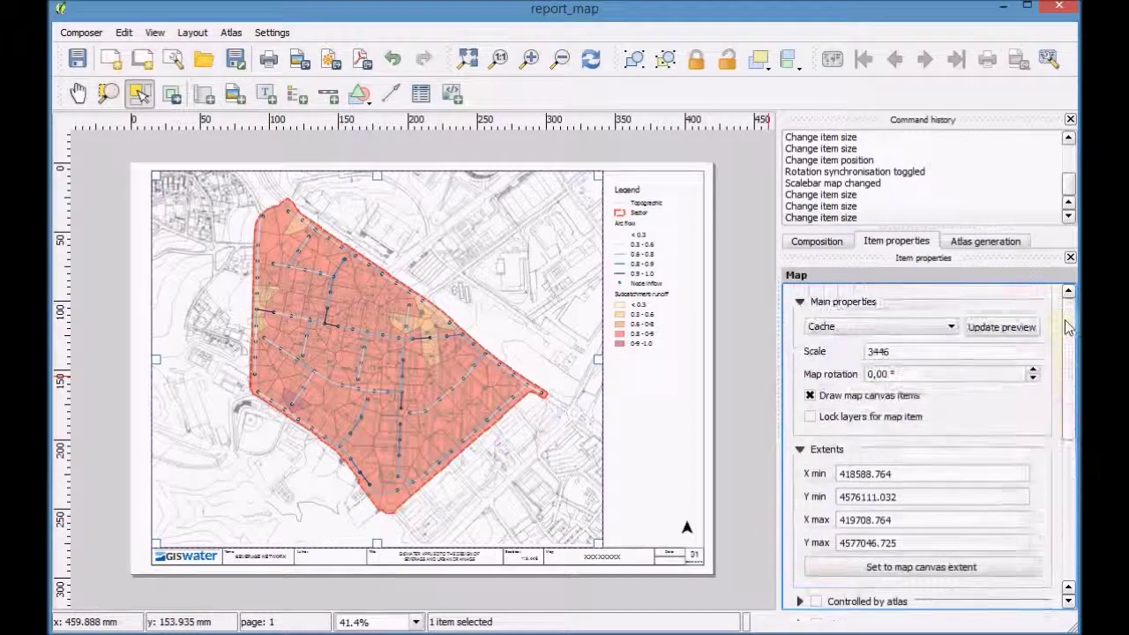
left_click_drag(909, 351, 854, 352)
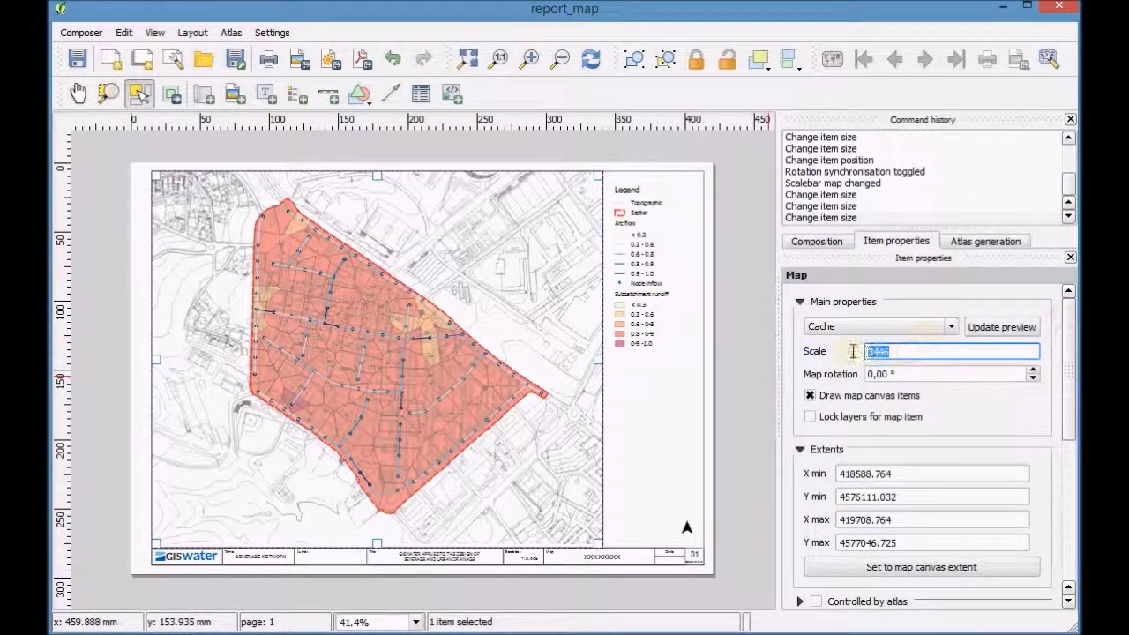
key("Return")
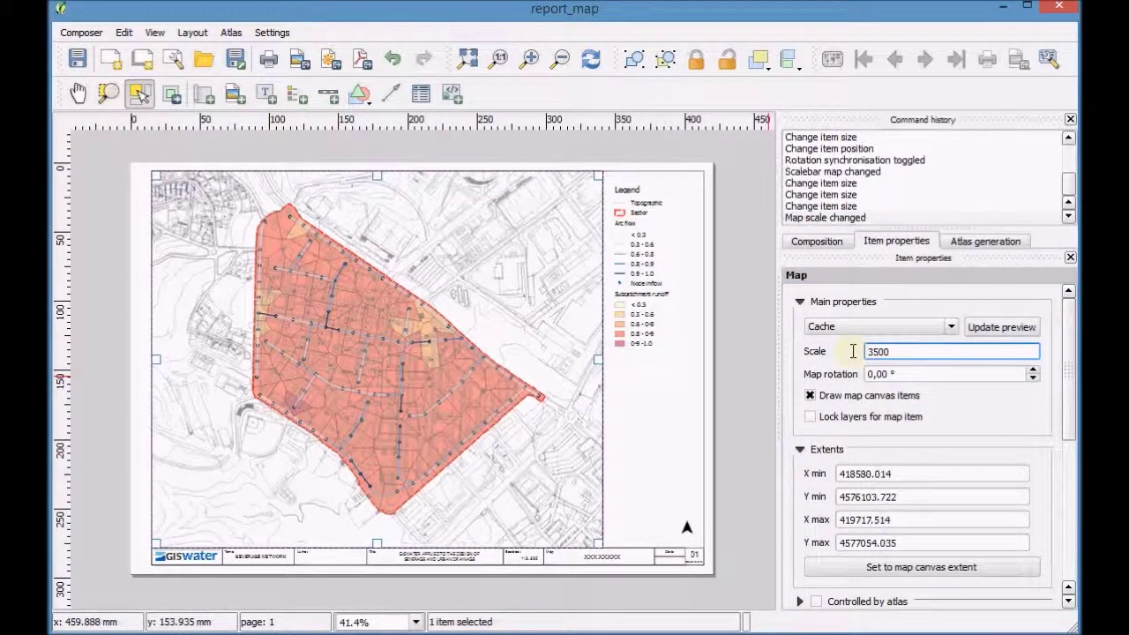
Replace the XXXXXXXX title-block label text with REPORT MAP
left_click(612, 561)
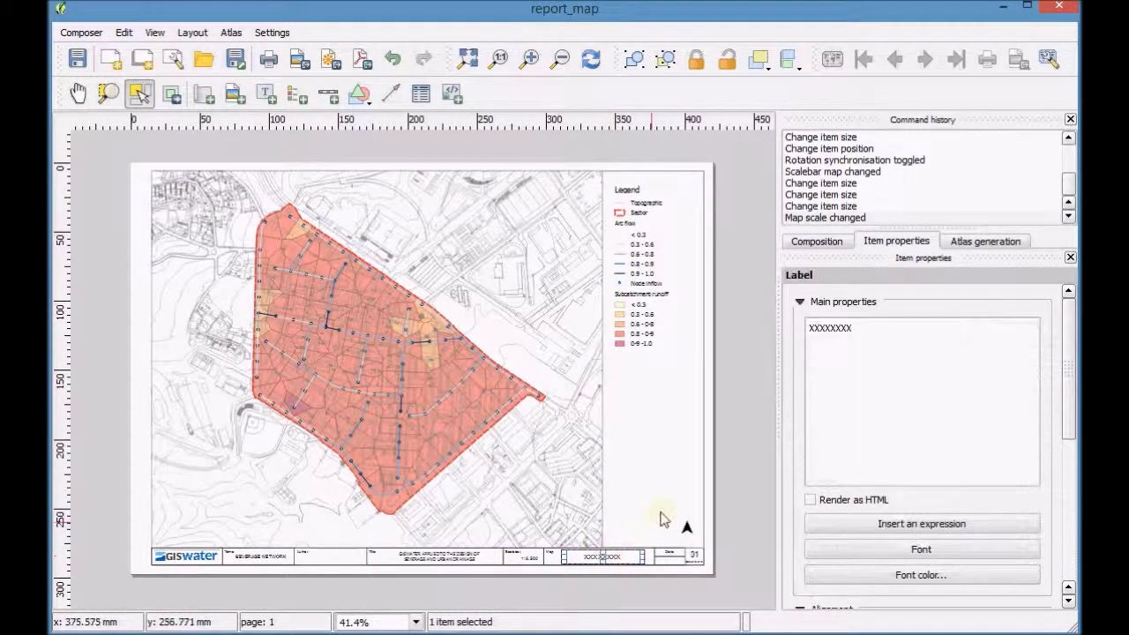
left_click(864, 330)
left_click_drag(865, 330, 822, 331)
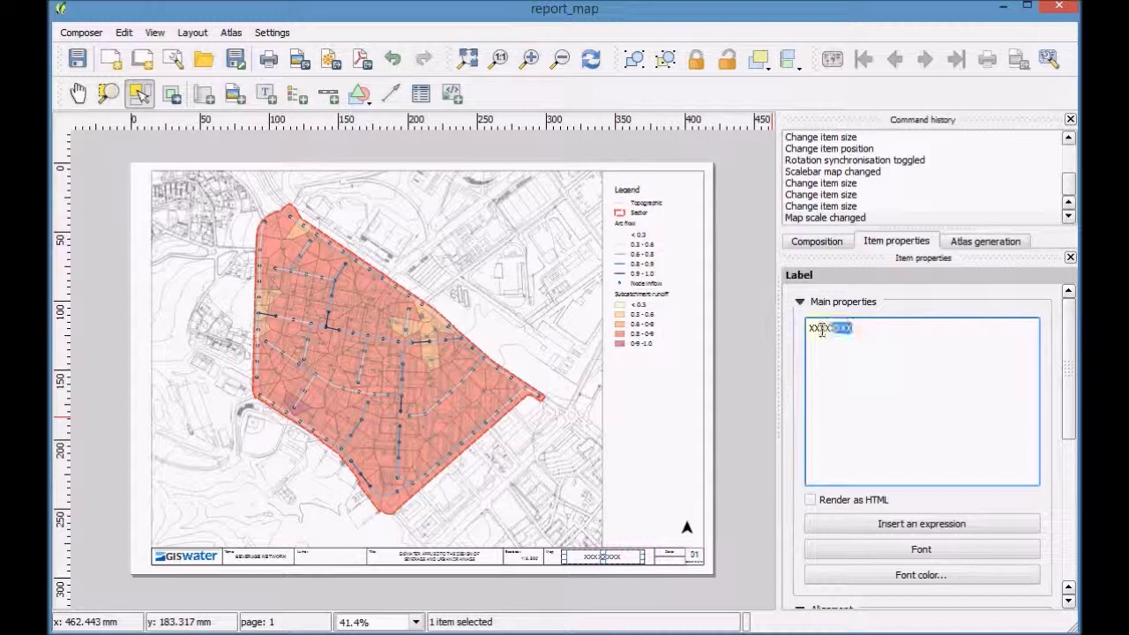
key("BackSpace")
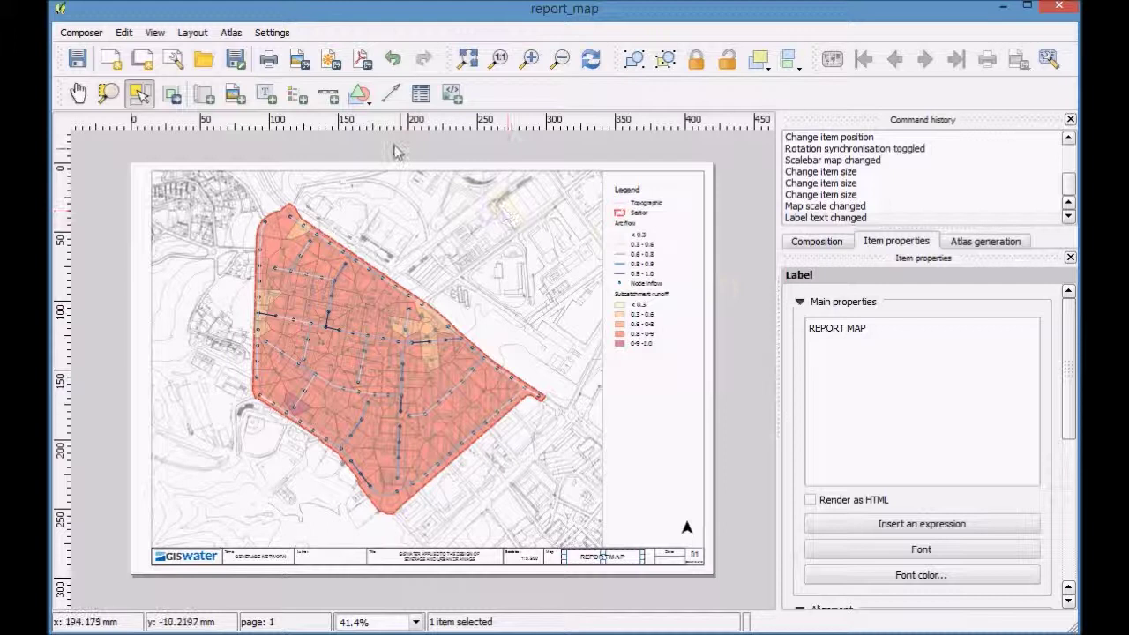
Export the layout as report_map.pdf in UD-2\Exercise and open it in Foxit Reader
left_click(362, 60)
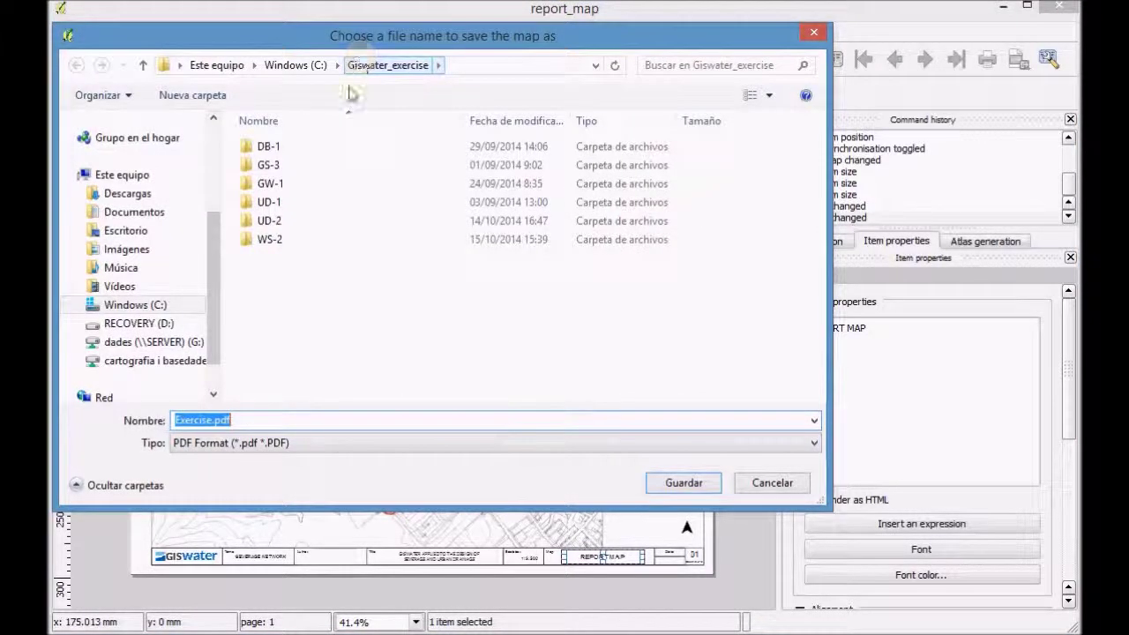
double_click(269, 221)
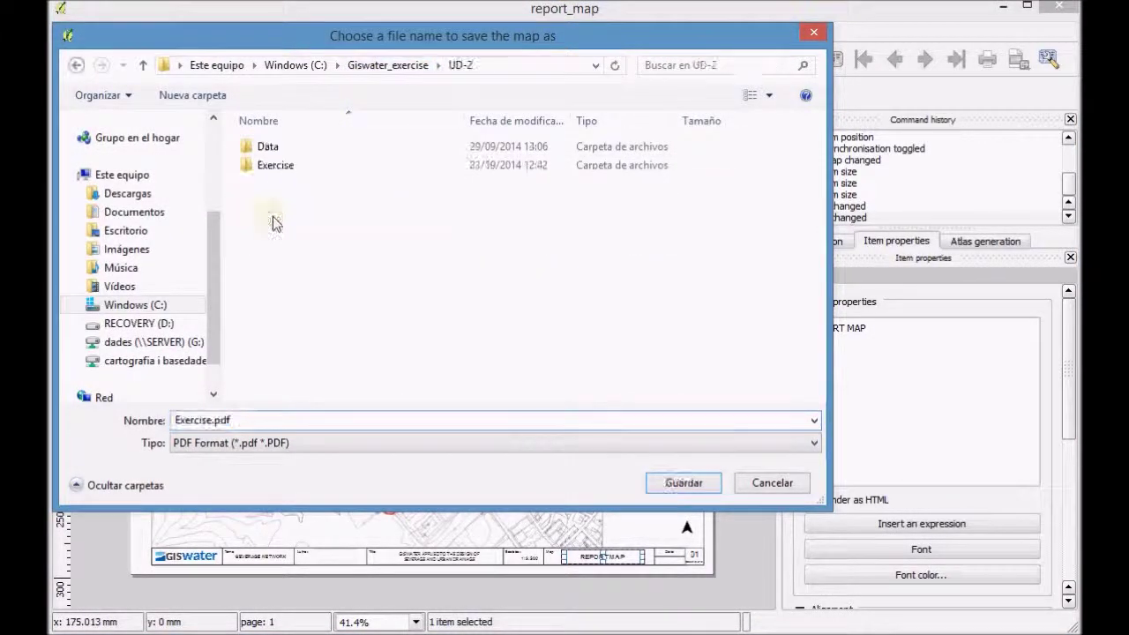
double_click(273, 166)
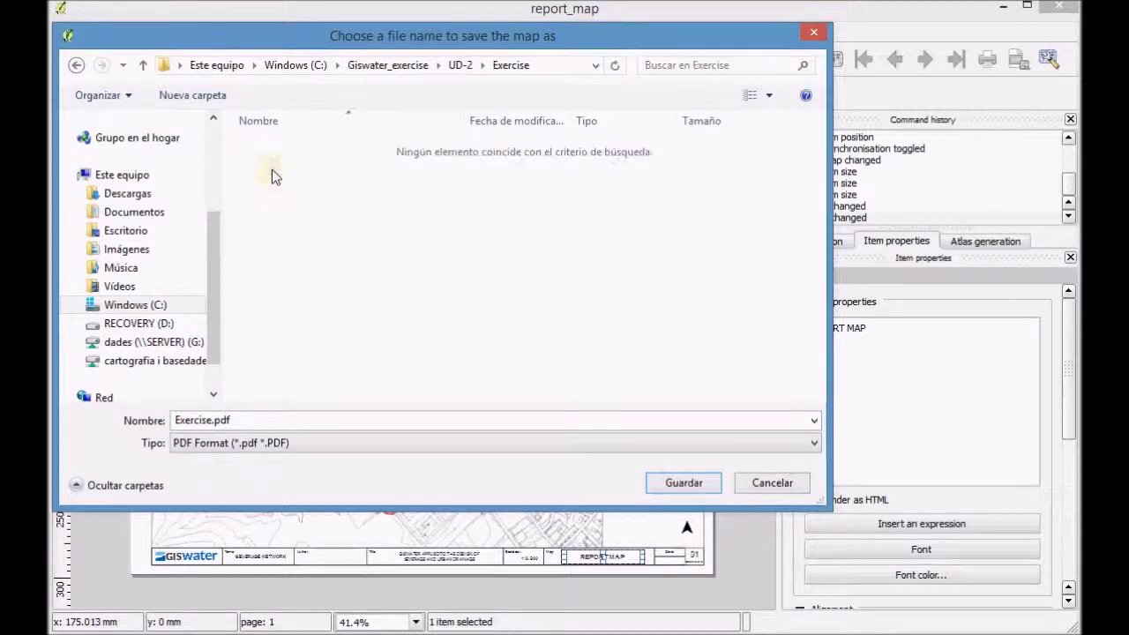
left_click(262, 416)
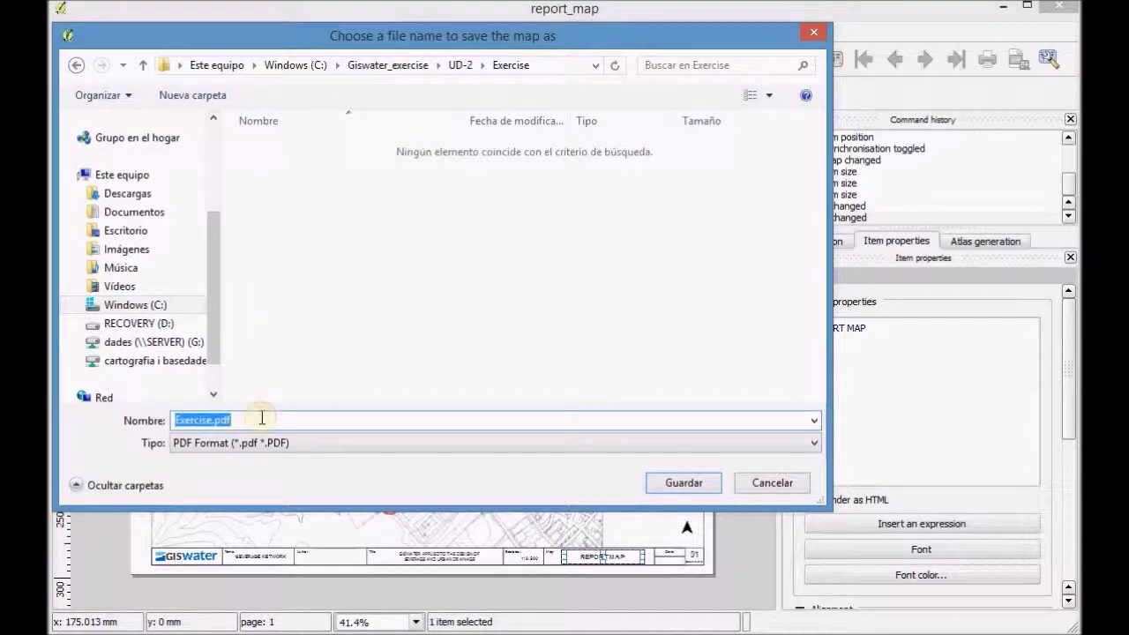
type("report_map")
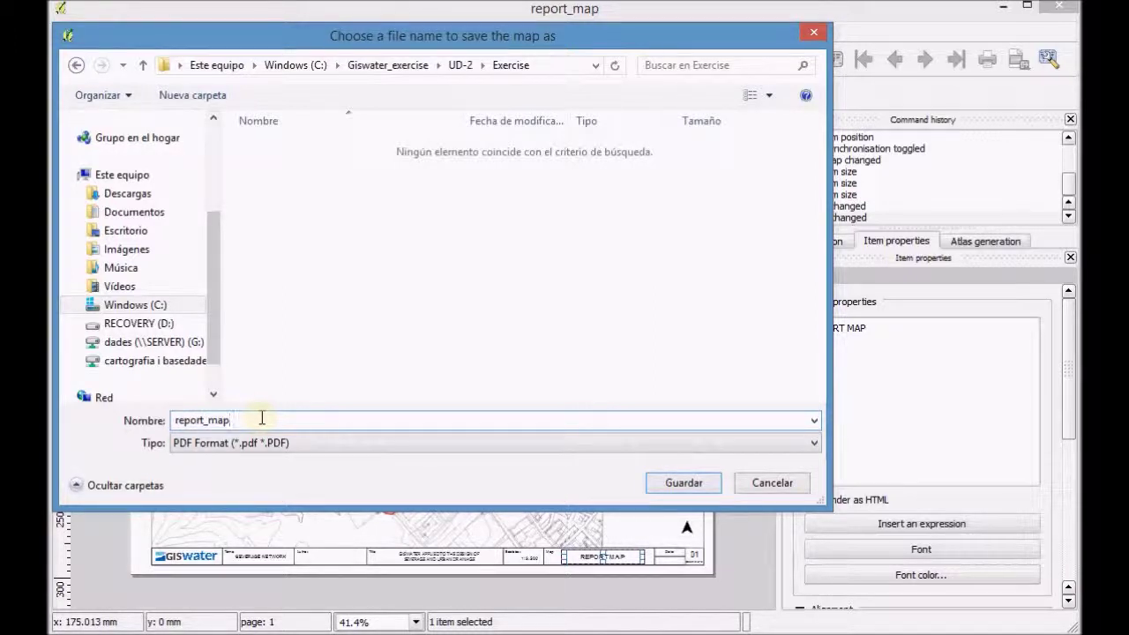
left_click(685, 482)
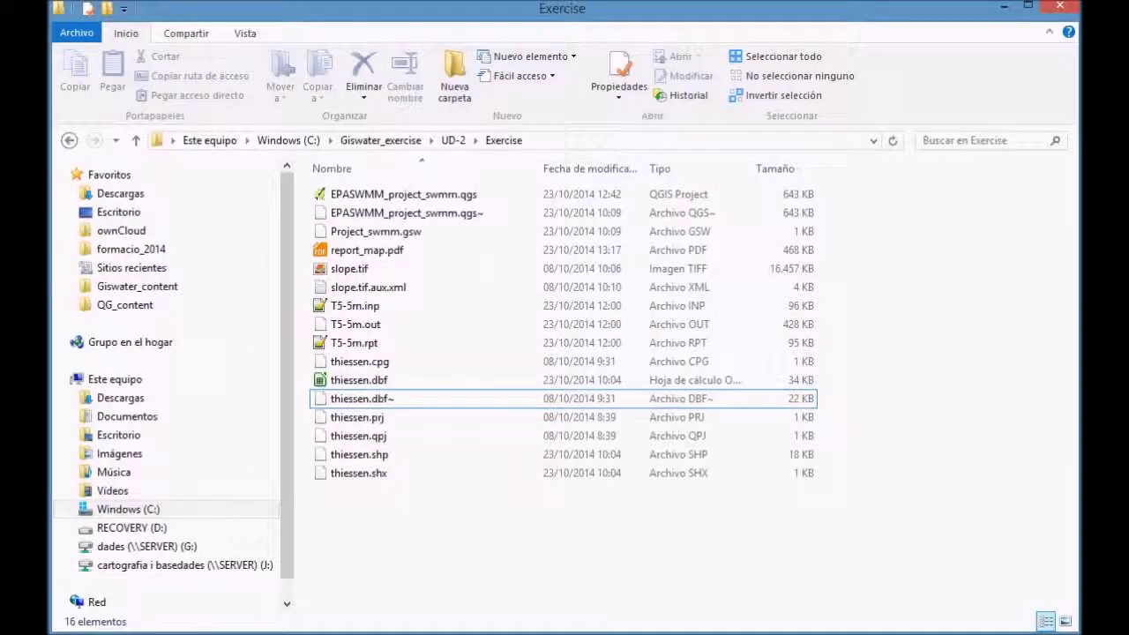
left_click(415, 253)
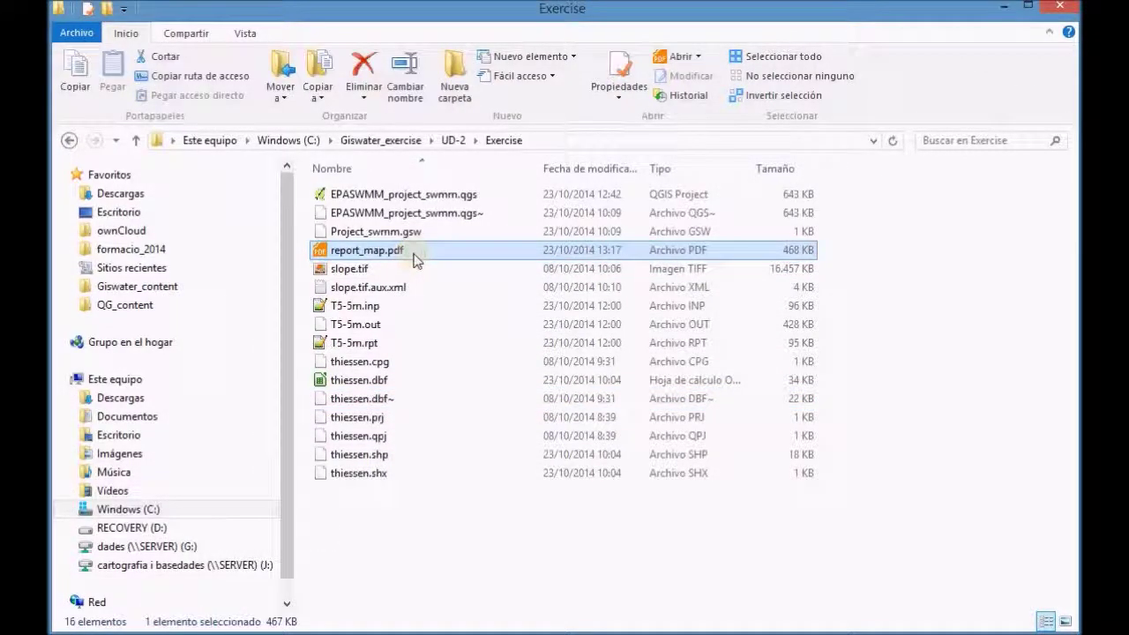
double_click(414, 253)
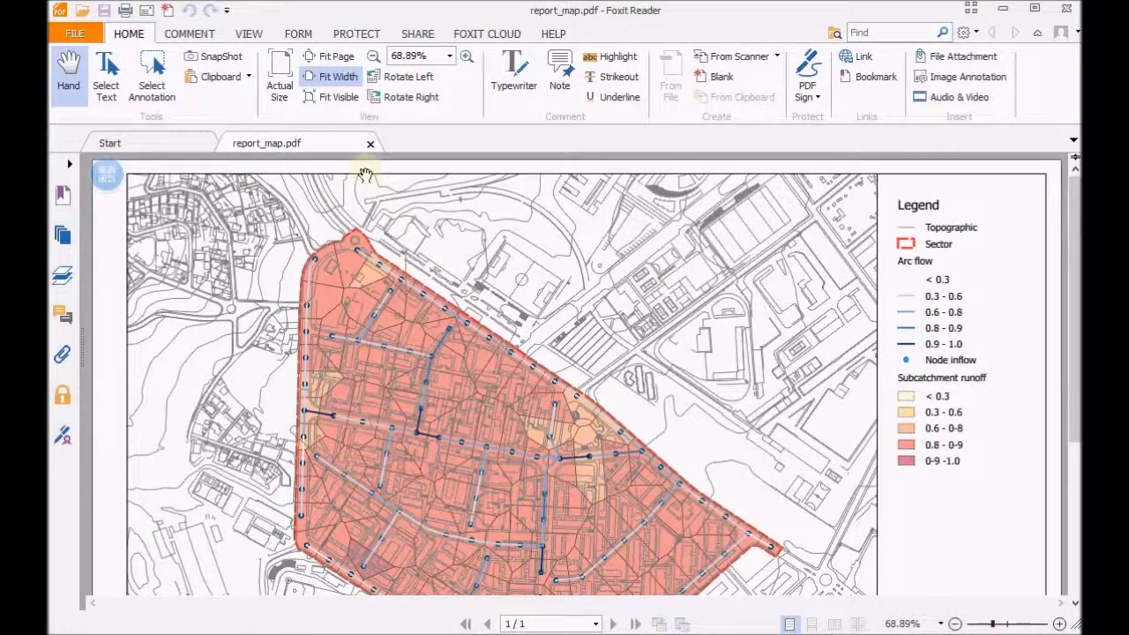
Inspect the exported map at full-page view and three zoom-in steps, then close Foxit Reader
left_click(334, 58)
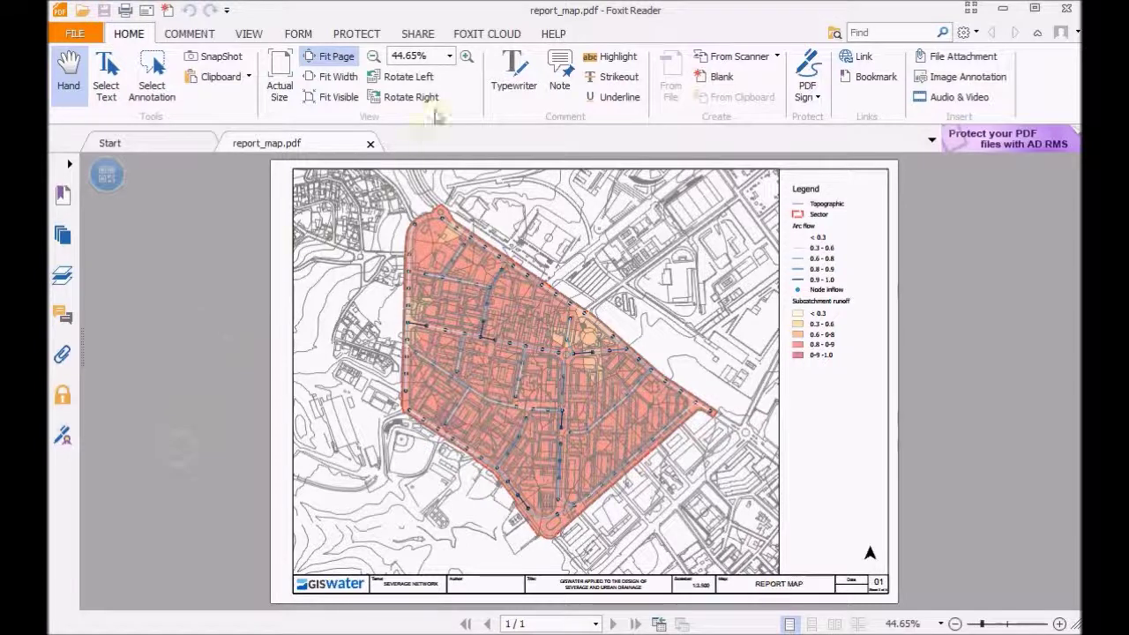
left_click(466, 56)
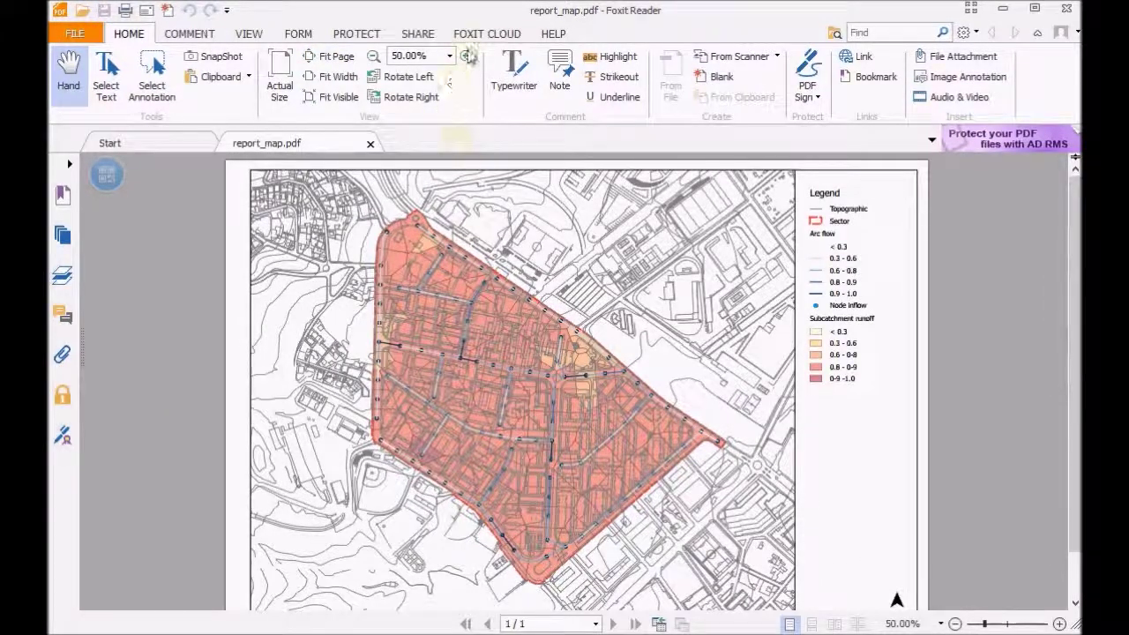
left_click(467, 56)
left_click(467, 55)
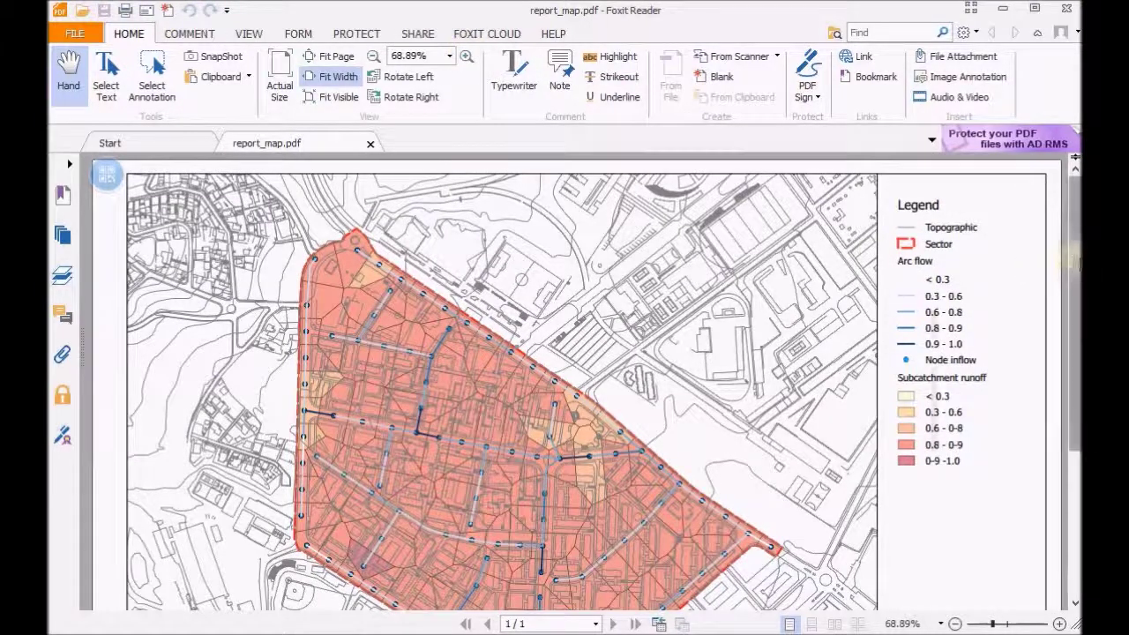
left_click_drag(1072, 265, 1076, 355)
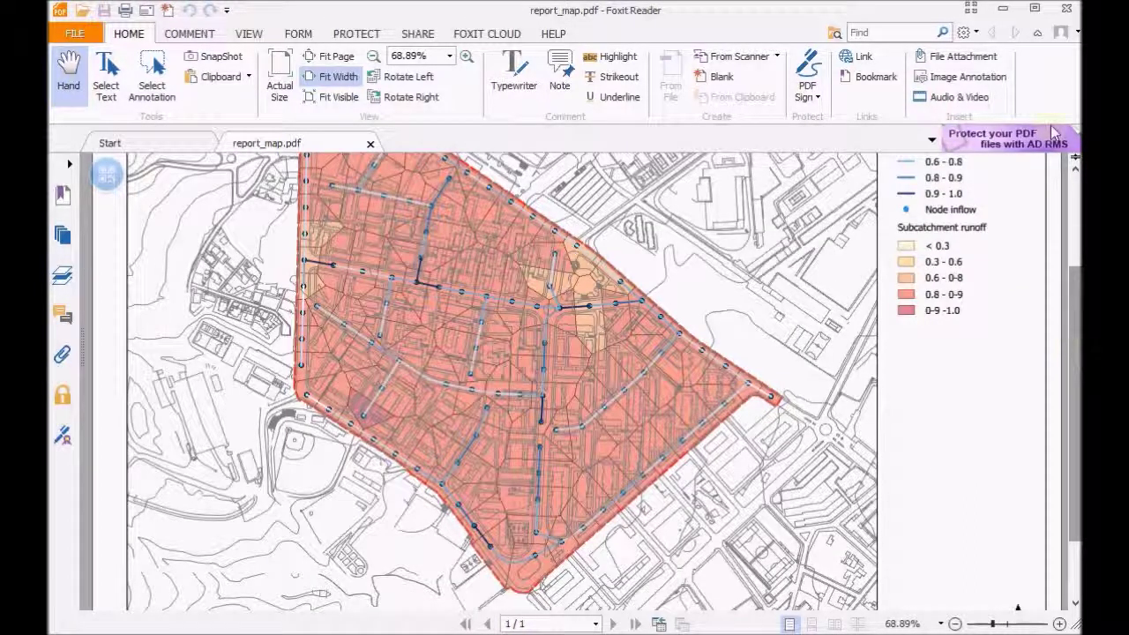
left_click(1063, 11)
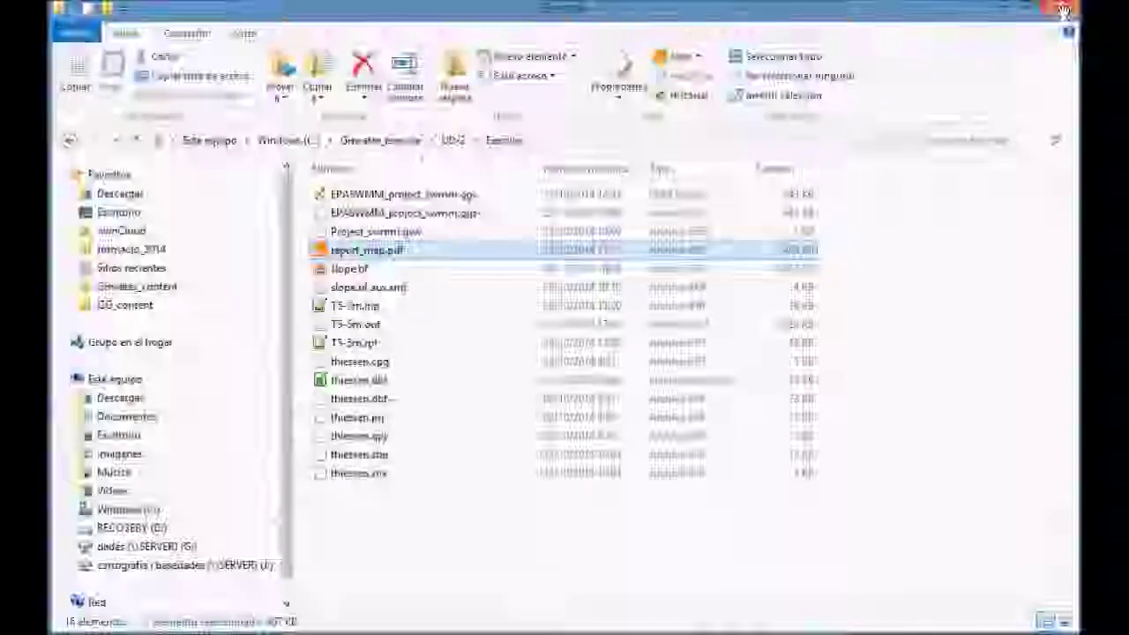